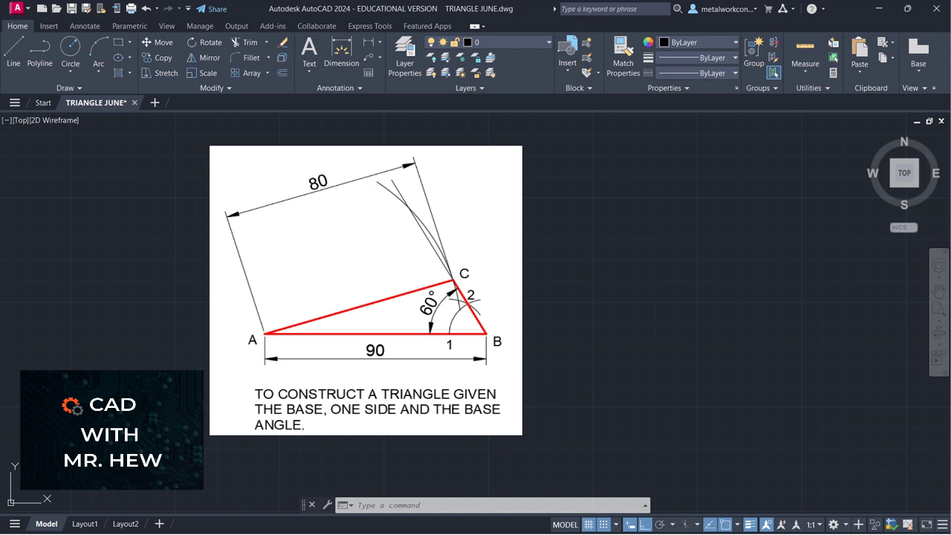
- Draw a horizontal base line 90 units long in the empty area beside the reference image
click(15, 49)
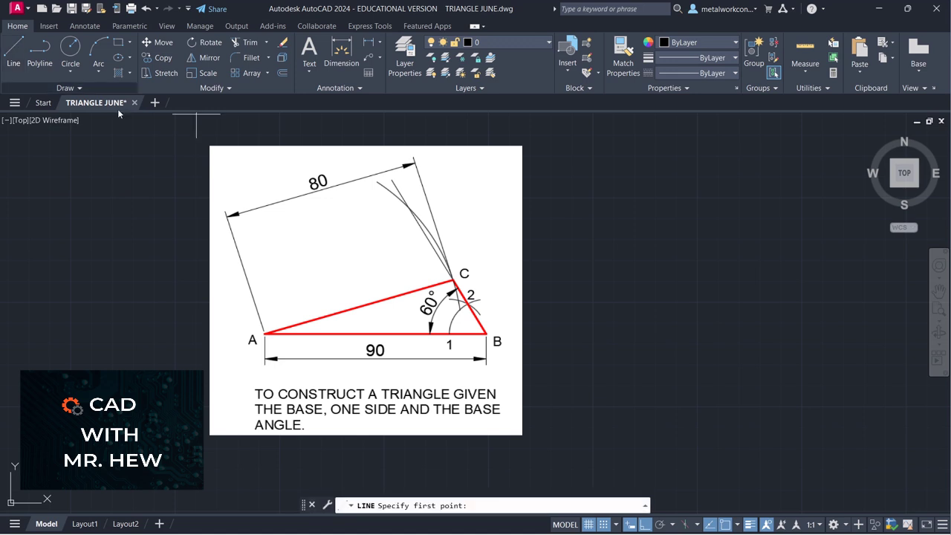
click(614, 407)
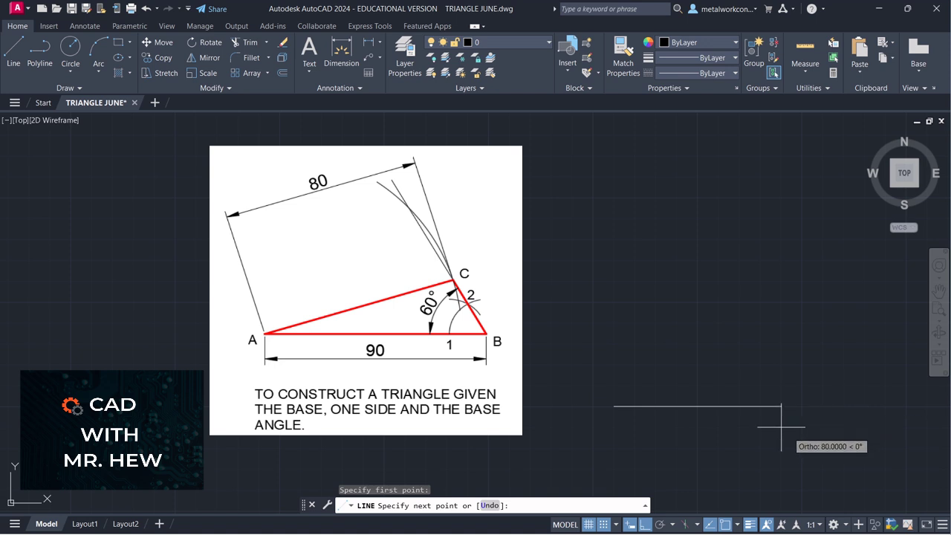
text(90)
key(Return)
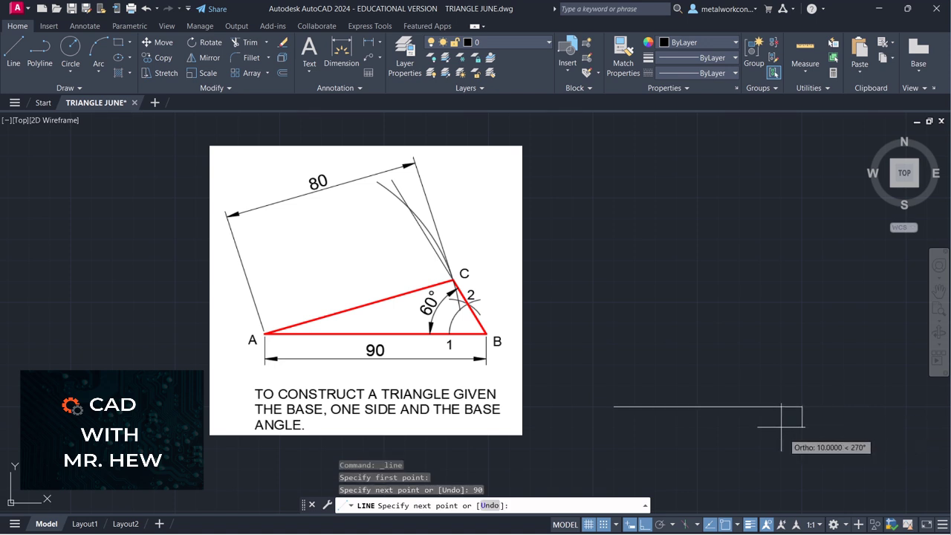
key(Return)
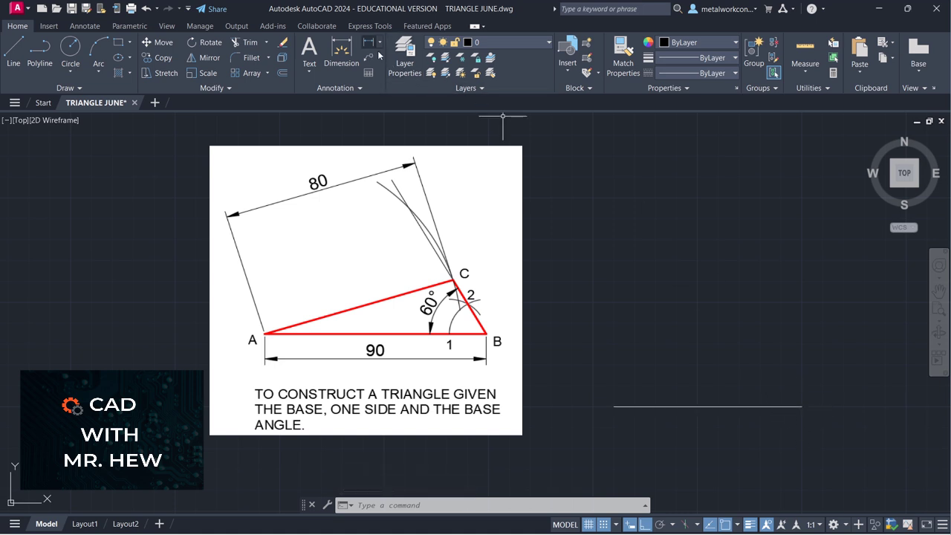
- Turn off snap and label the base line's left end A and right end B with unrotated single-line text of height 4
click(310, 71)
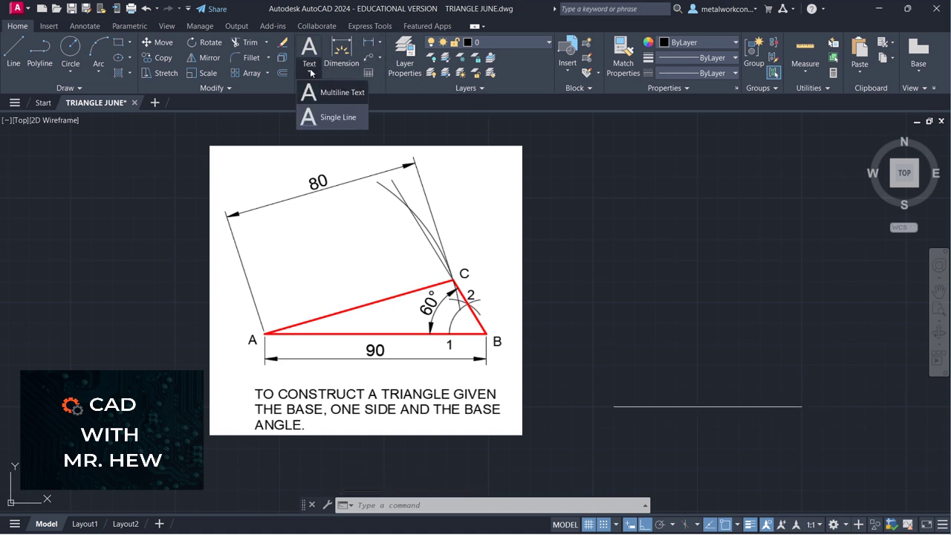
click(327, 116)
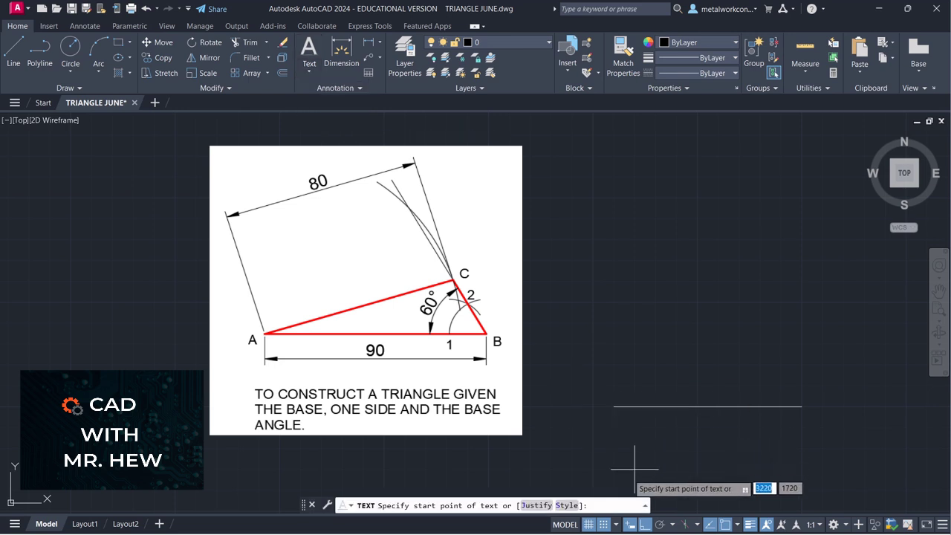
click(605, 525)
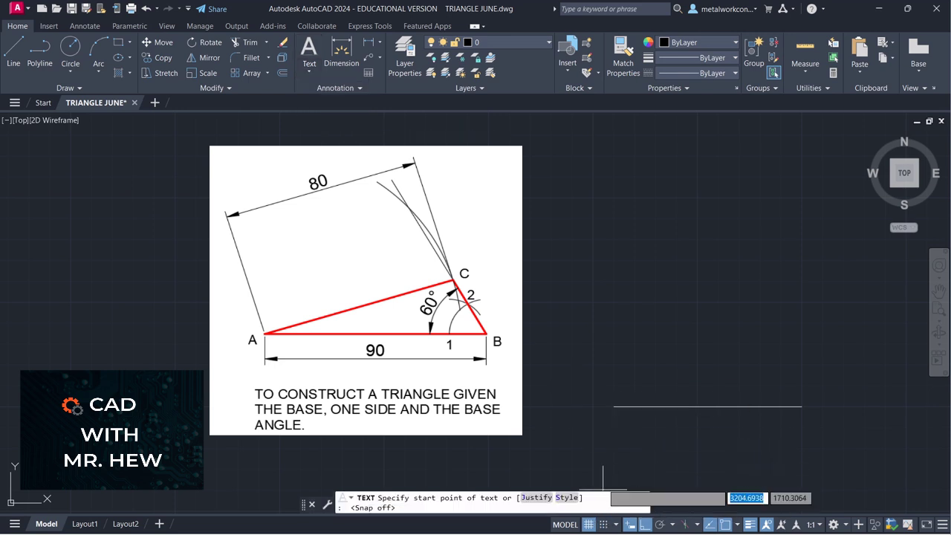
click(608, 425)
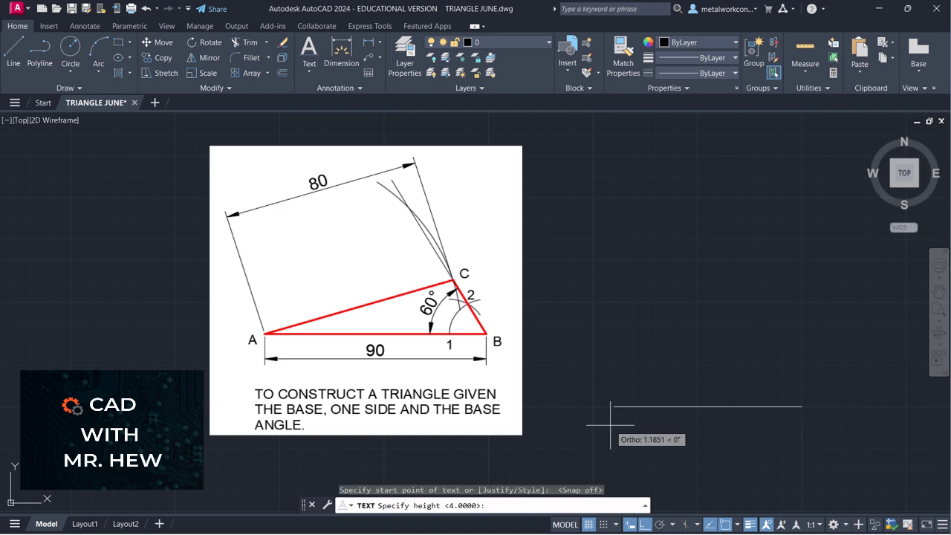
text(4)
key(Return)
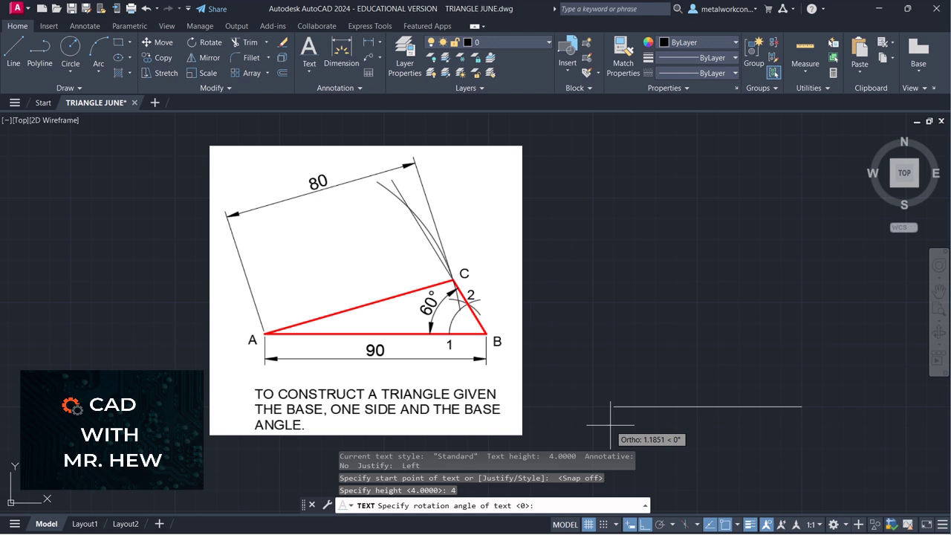
key(Return)
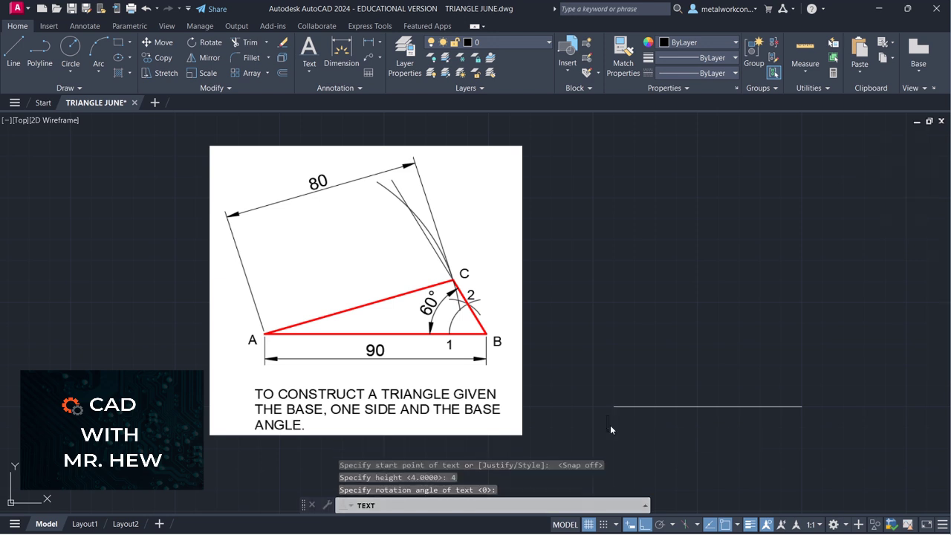
text(A)
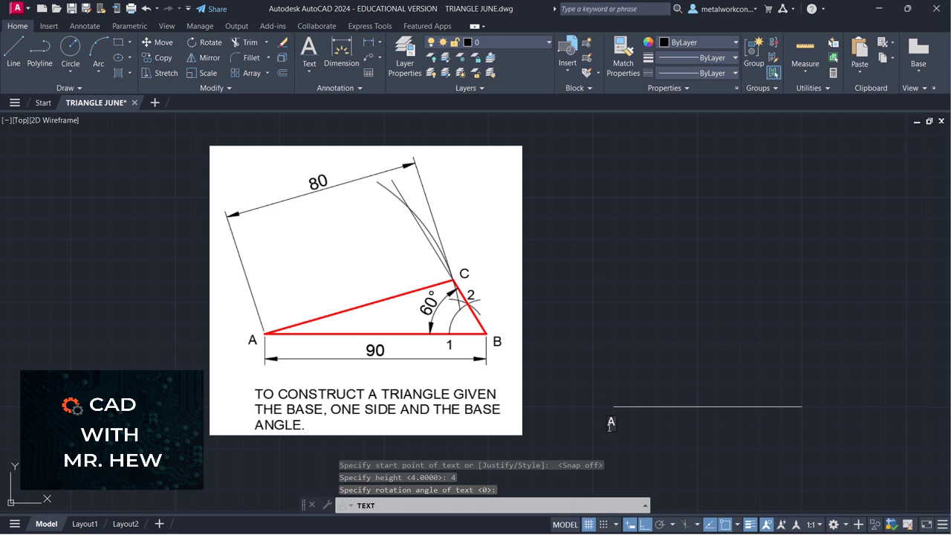
click(803, 422)
text(B)
key(Return)
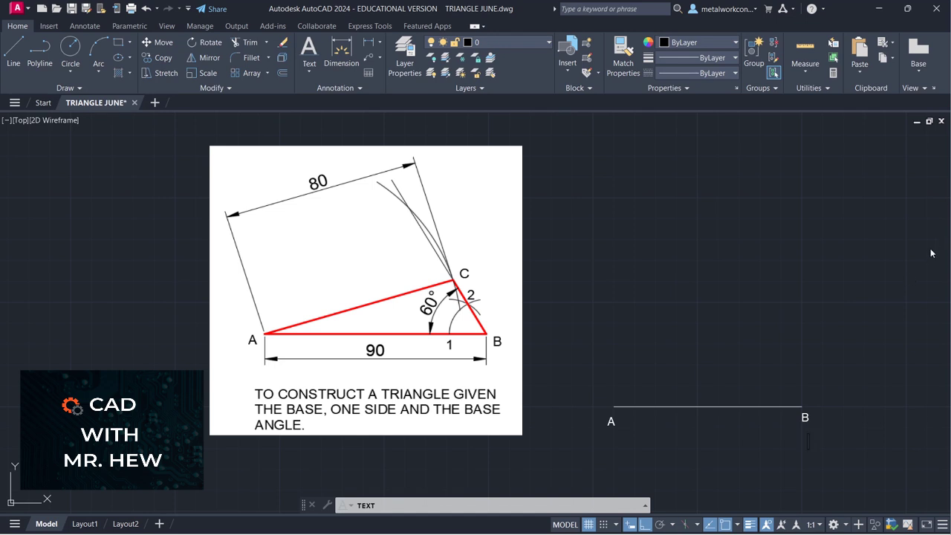
key(Return)
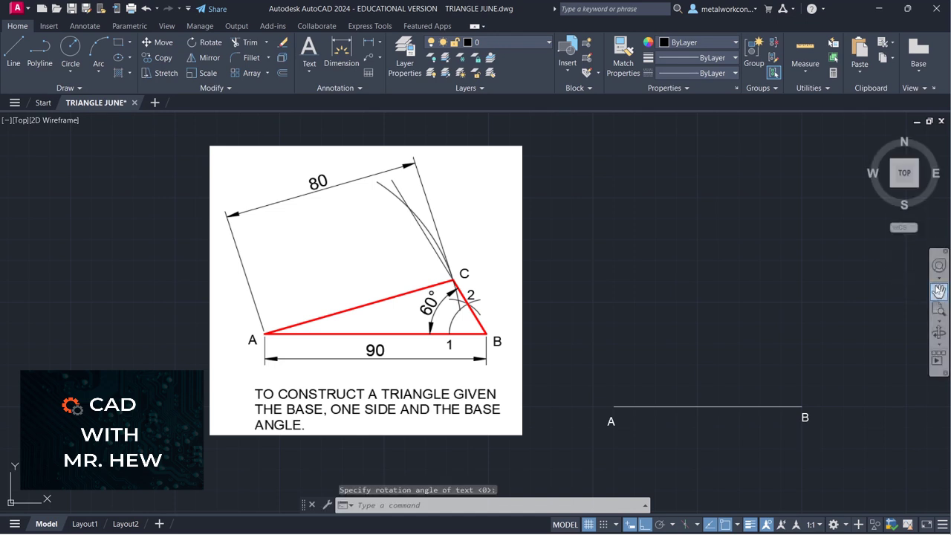
- Draw a Center, Start, End arc of radius 15 centred on endpoint B, rising from the base line
click(941, 292)
mouse_move(849, 345)
mouse_down()
mouse_move(882, 293)
mouse_move(888, 320)
mouse_move(906, 321)
mouse_up()
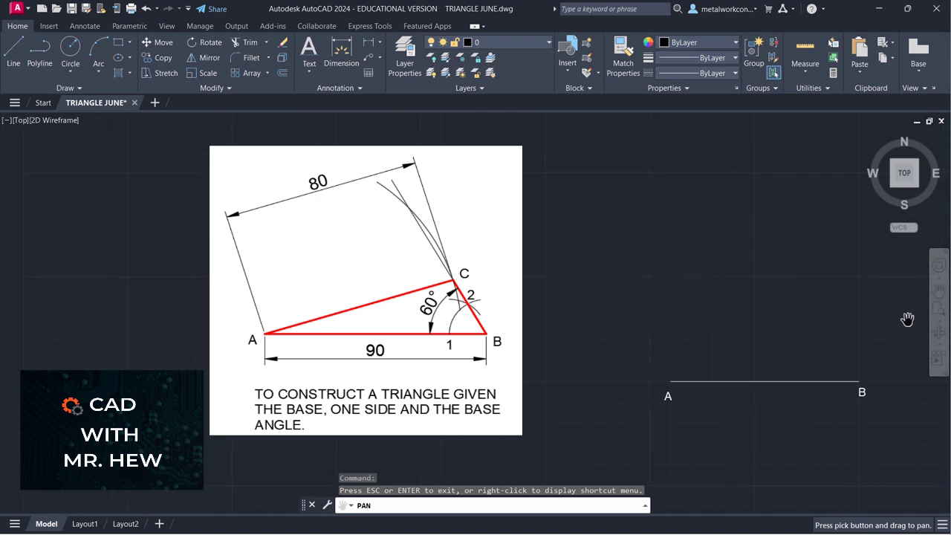
key(Escape)
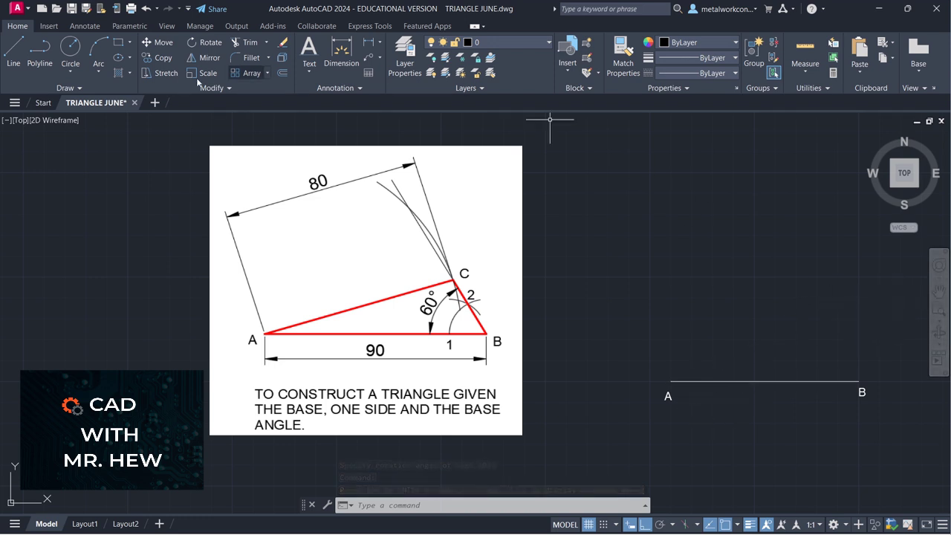
click(98, 72)
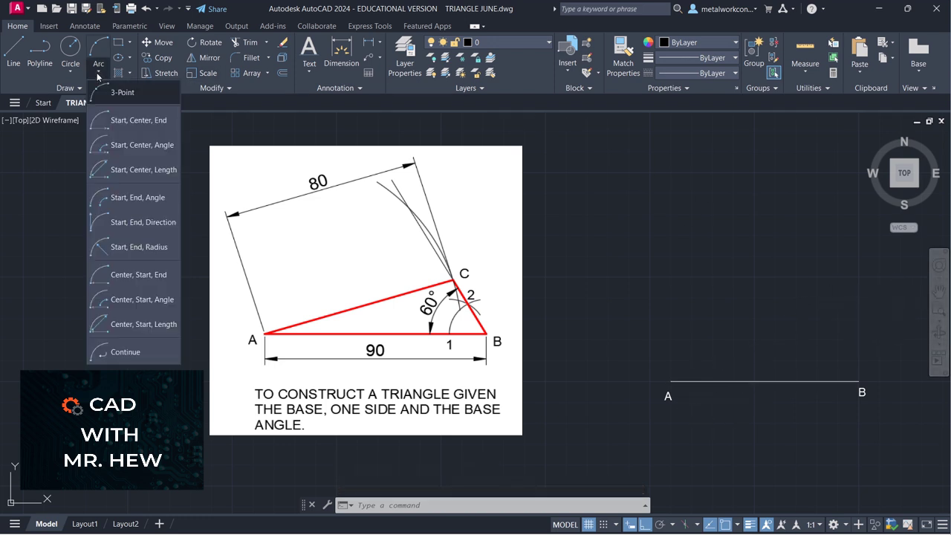
click(111, 277)
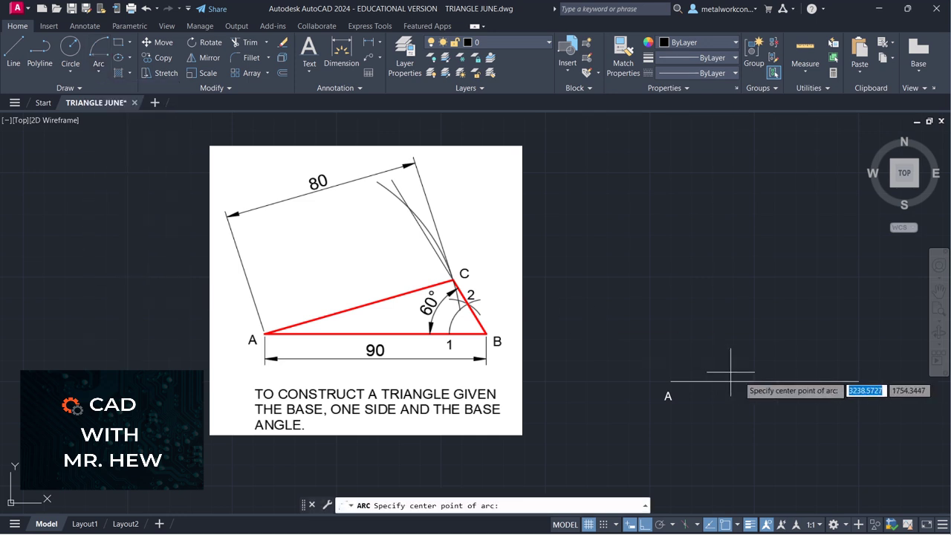
click(860, 382)
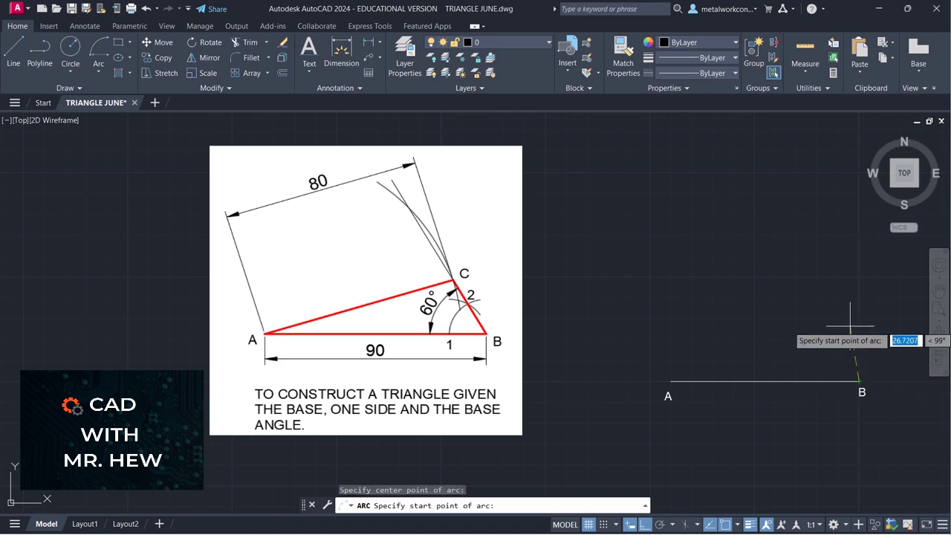
text(15)
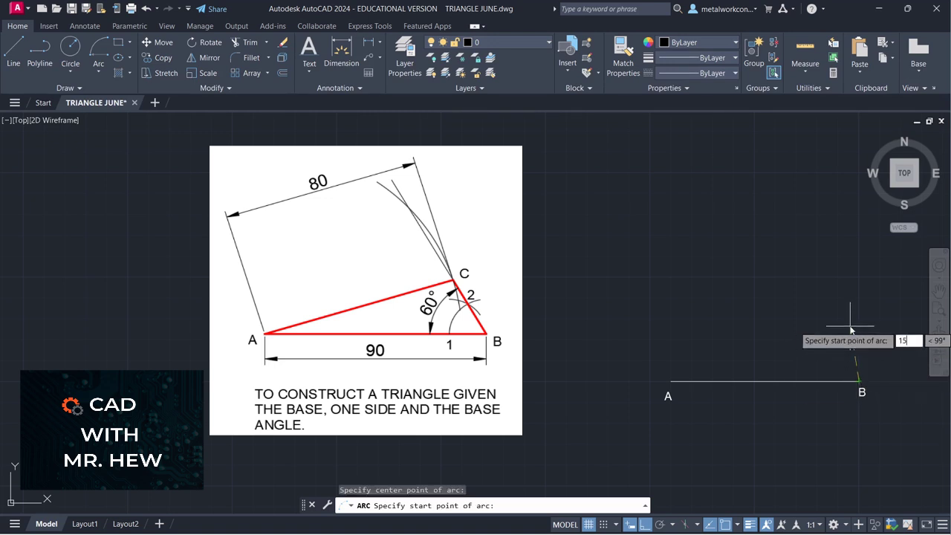
key(Return)
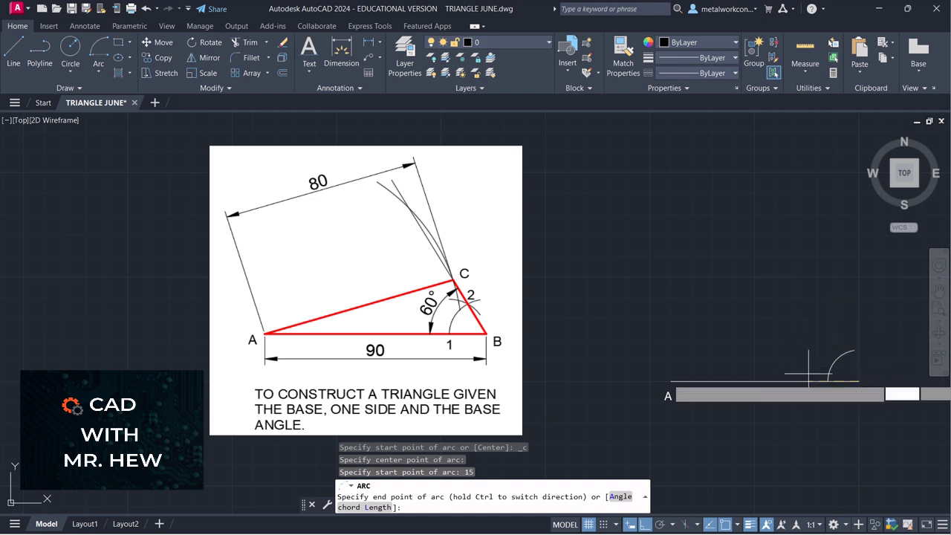
click(813, 400)
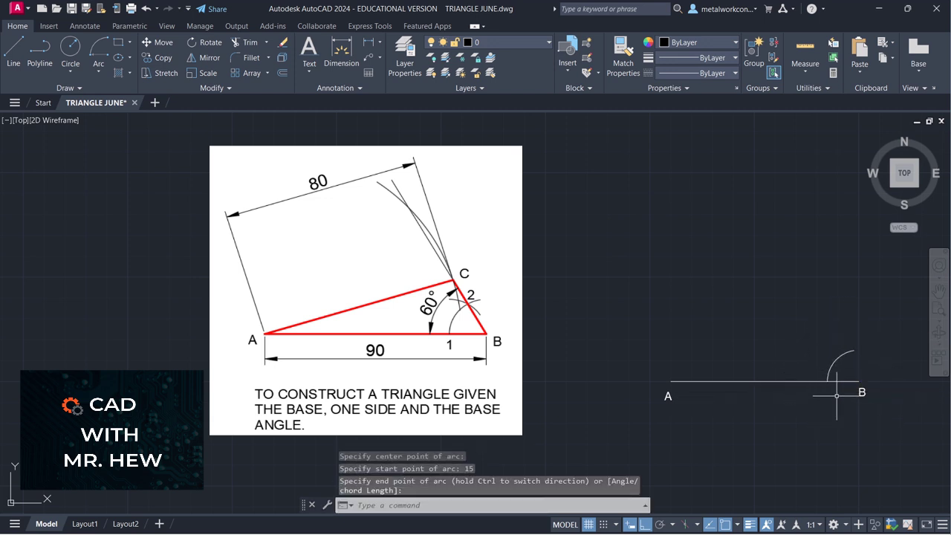
- Label the arc's intersection with the base line as 1, using unrotated single-line text of height 4
click(309, 68)
click(323, 115)
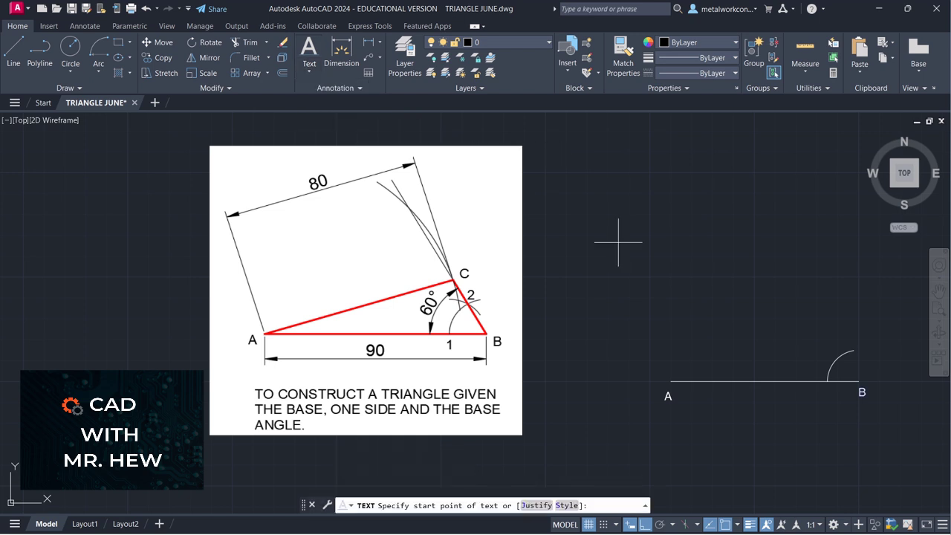
click(825, 395)
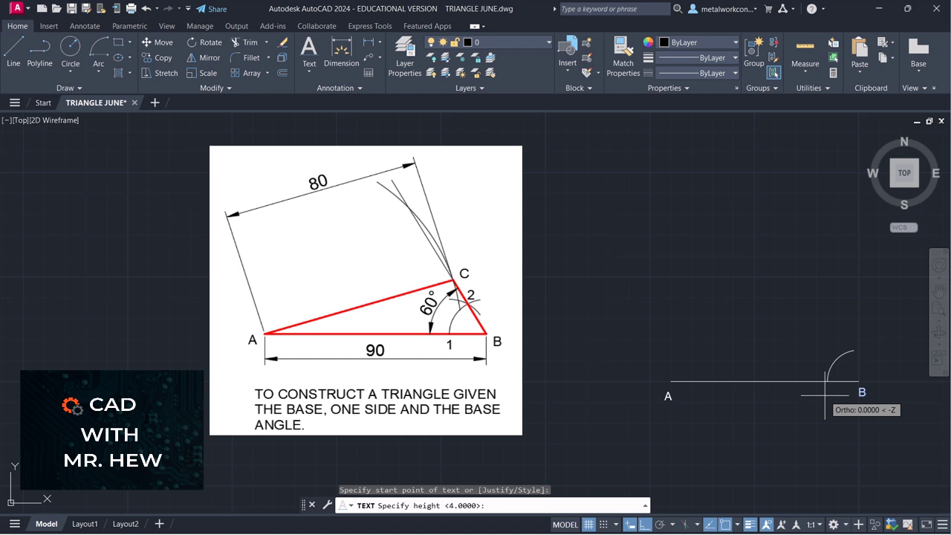
key(Return)
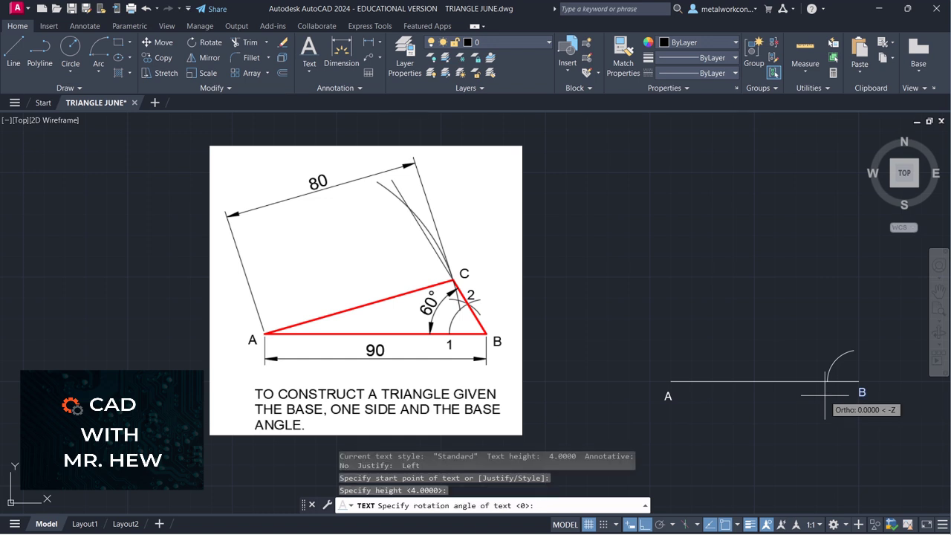
key(Return)
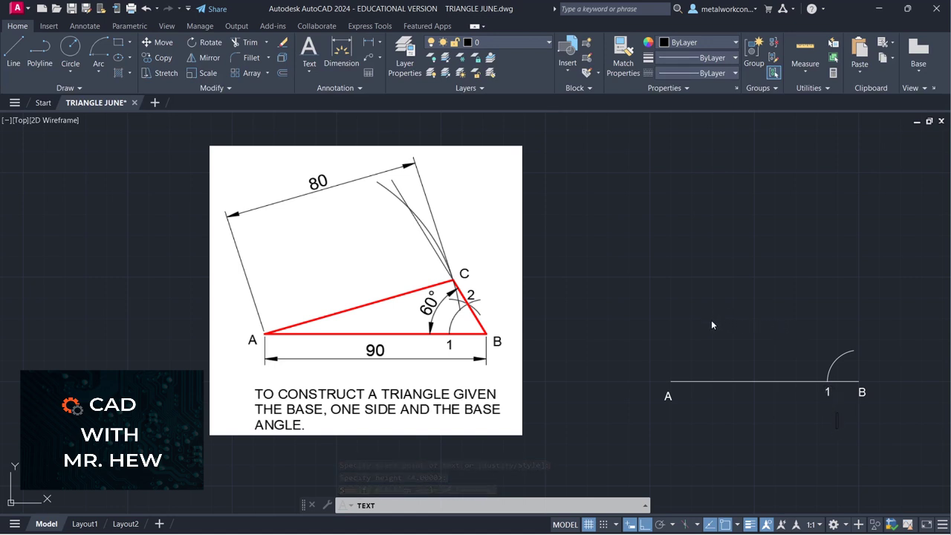
key(Return)
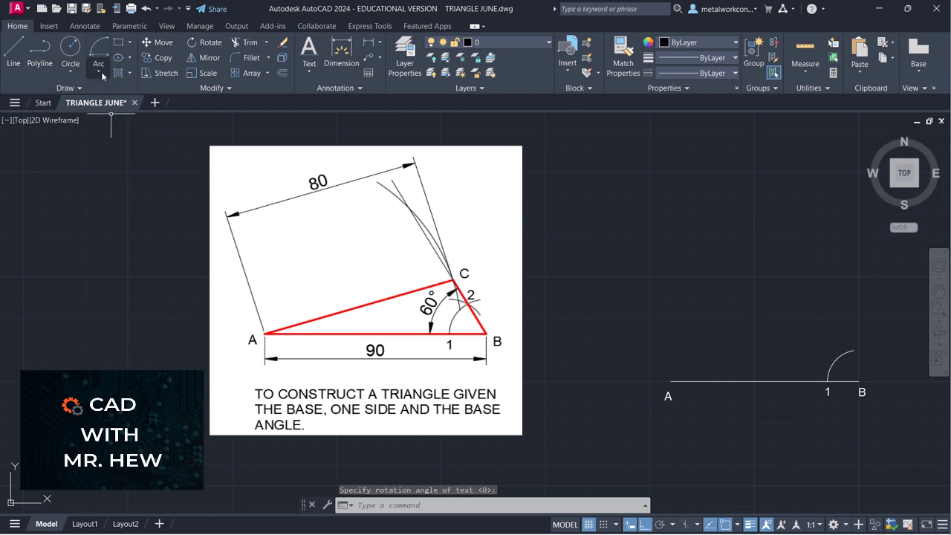
- Draw a Center, Start, End arc of radius 15 centred on point 1, crossing the first arc
click(100, 72)
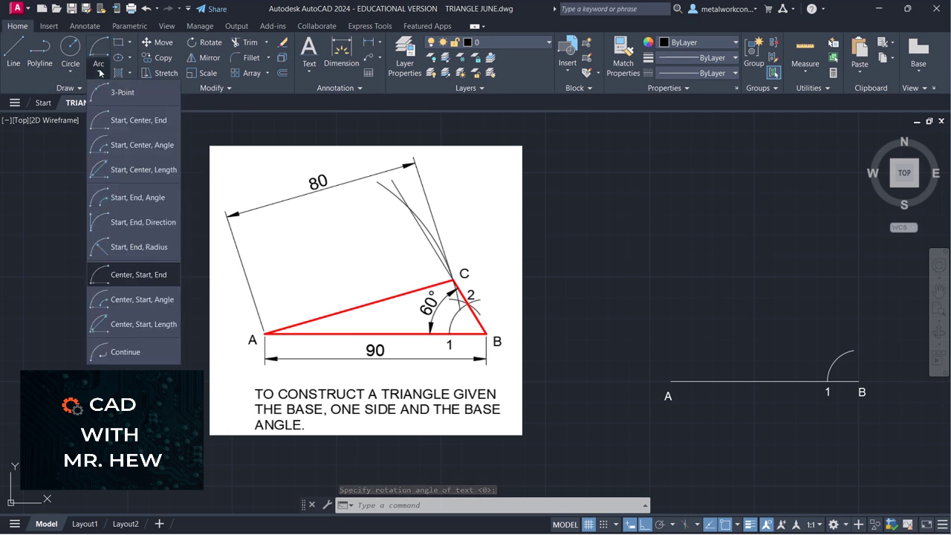
click(119, 279)
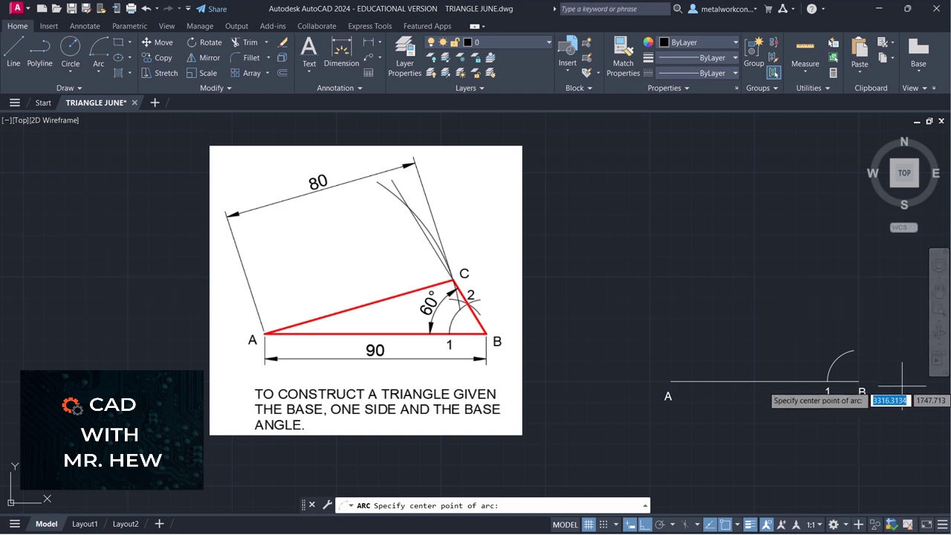
click(828, 381)
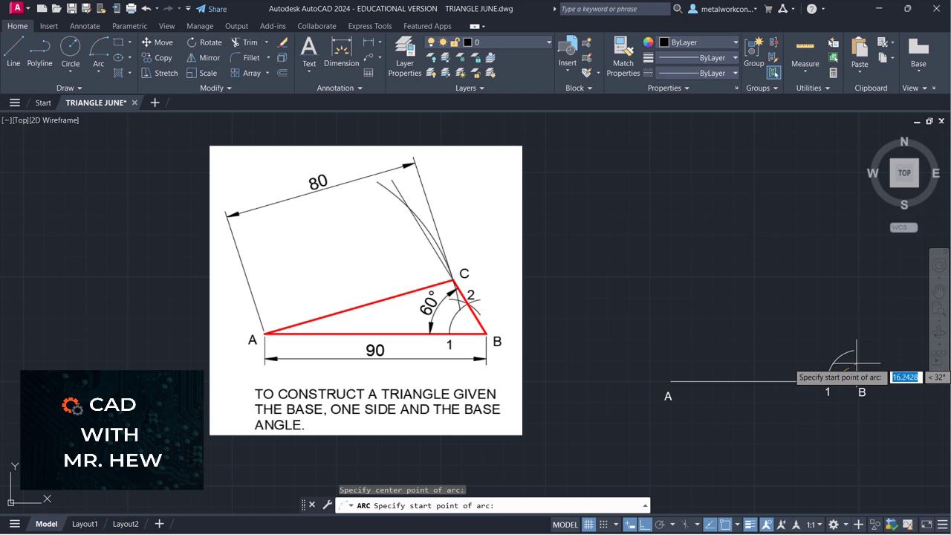
text(15)
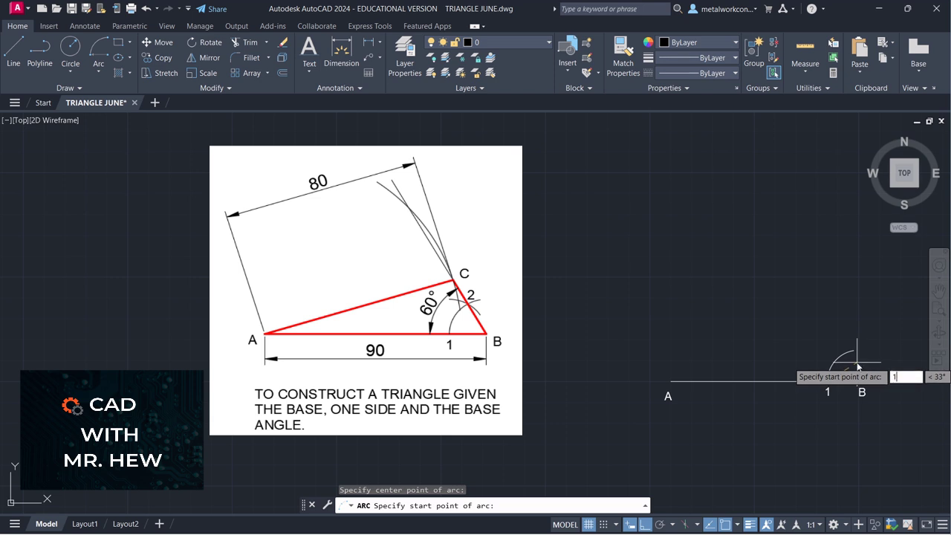
key(Return)
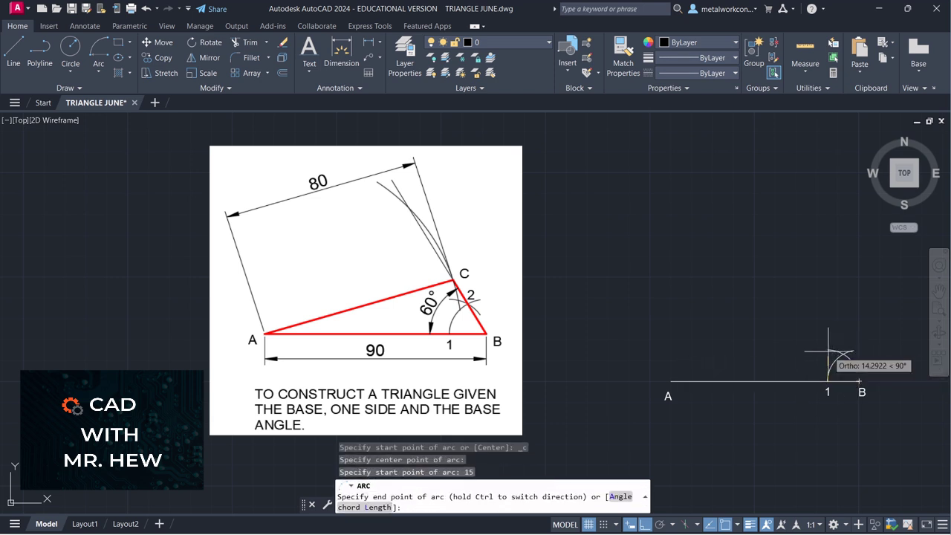
click(854, 356)
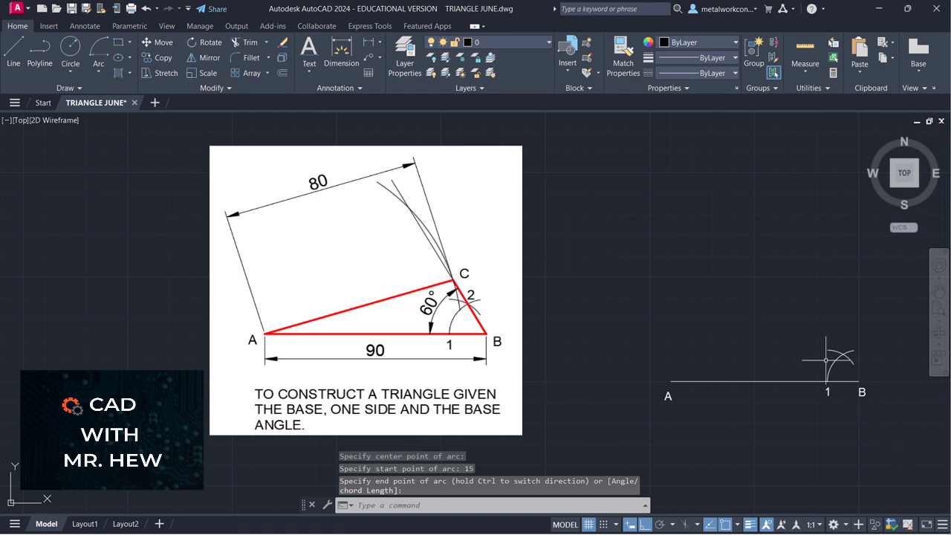
- Label the crossing of the two radius 15 arcs as 2, using unrotated single-line text of height 4
click(309, 68)
click(313, 119)
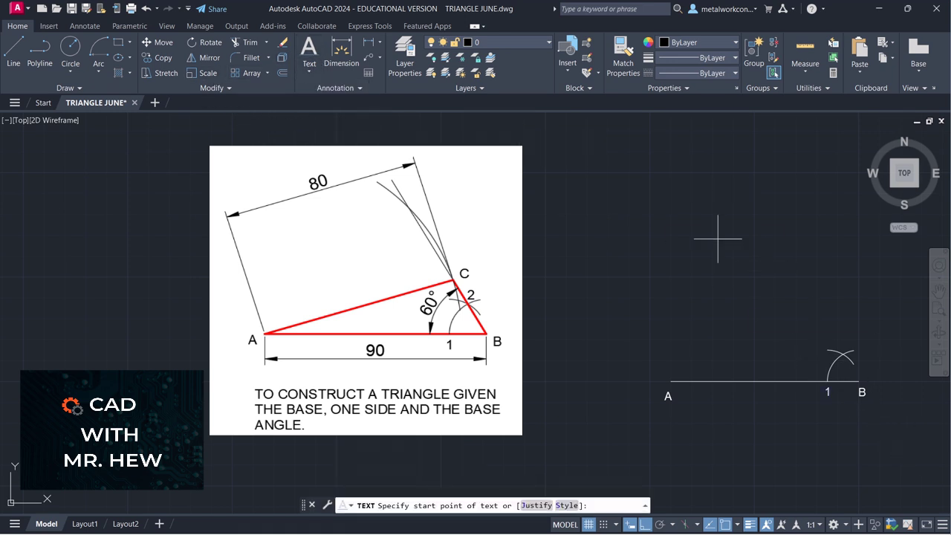
click(842, 346)
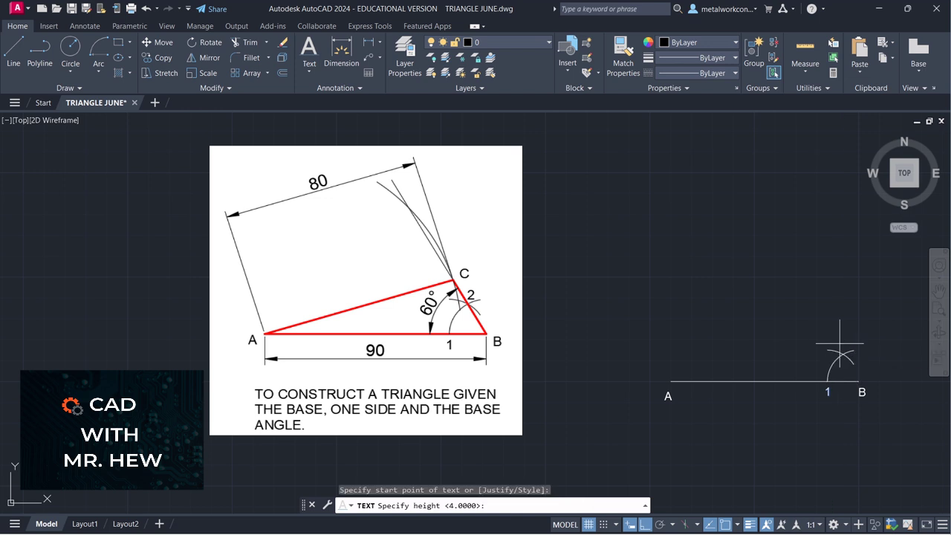
key(Return)
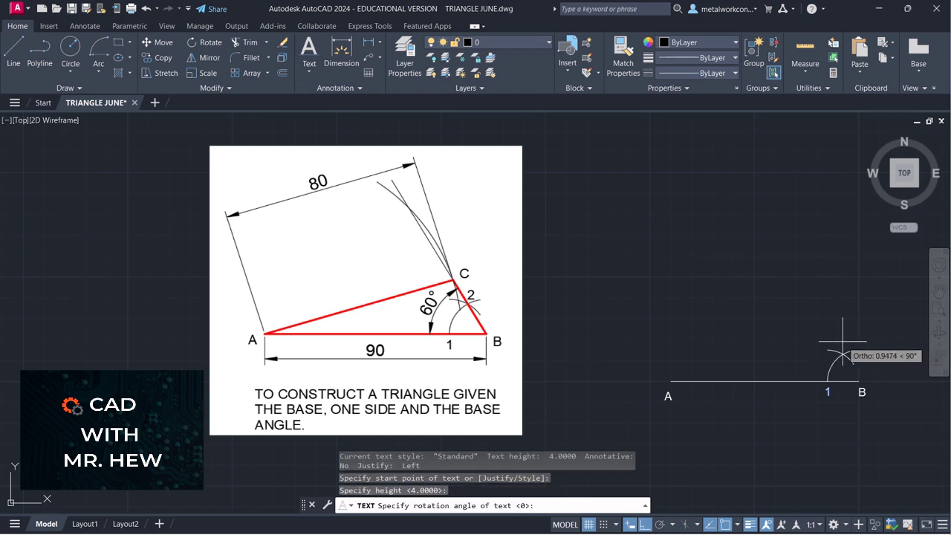
key(Return)
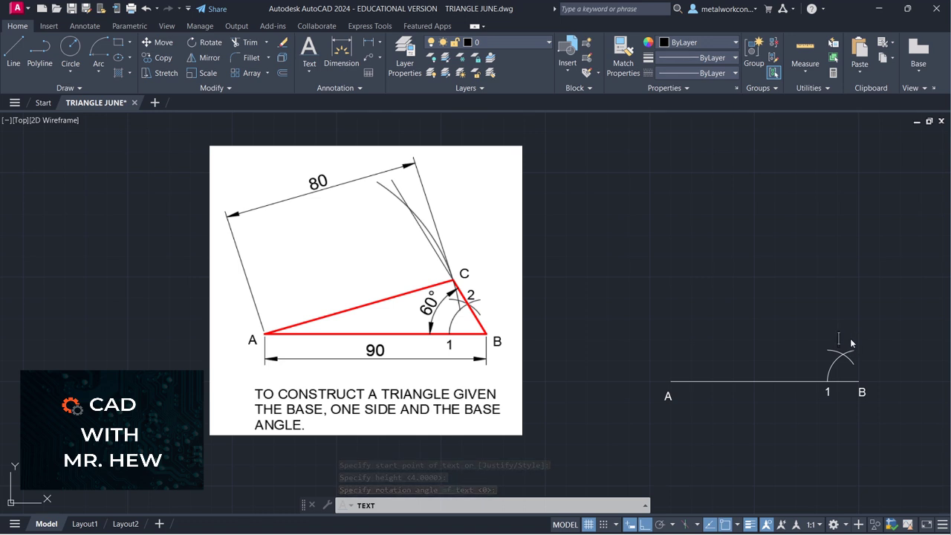
text(2)
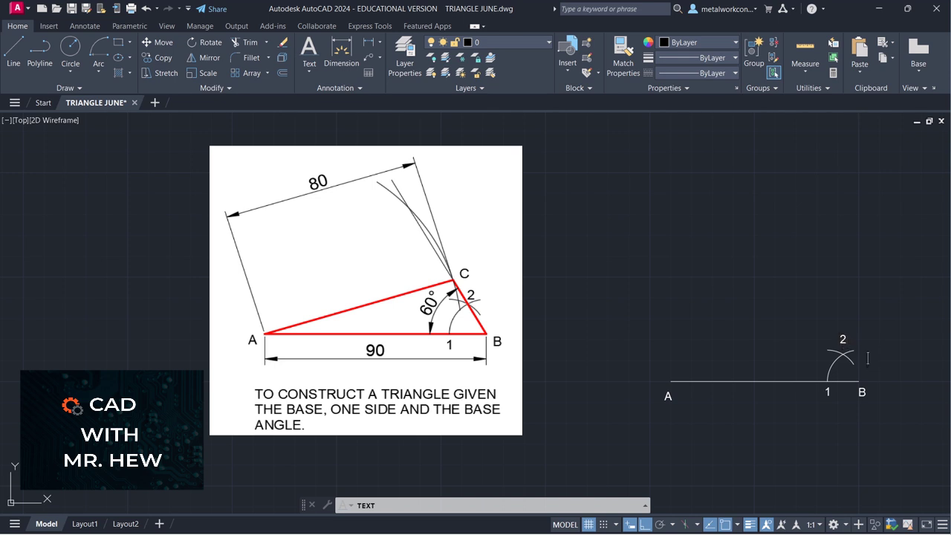
key(Return)
key(Return)
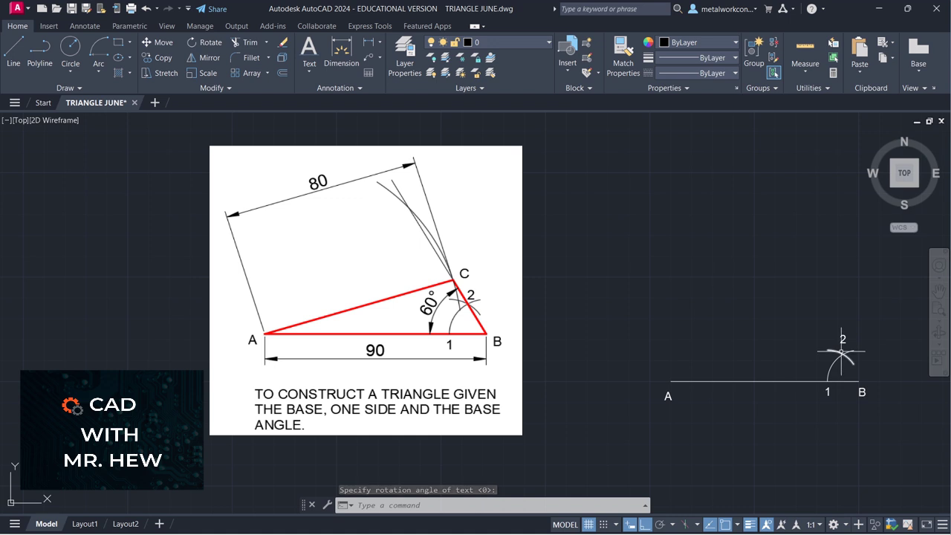
- Draw a line from endpoint B to the intersection of the two small arcs at point 2
click(7, 49)
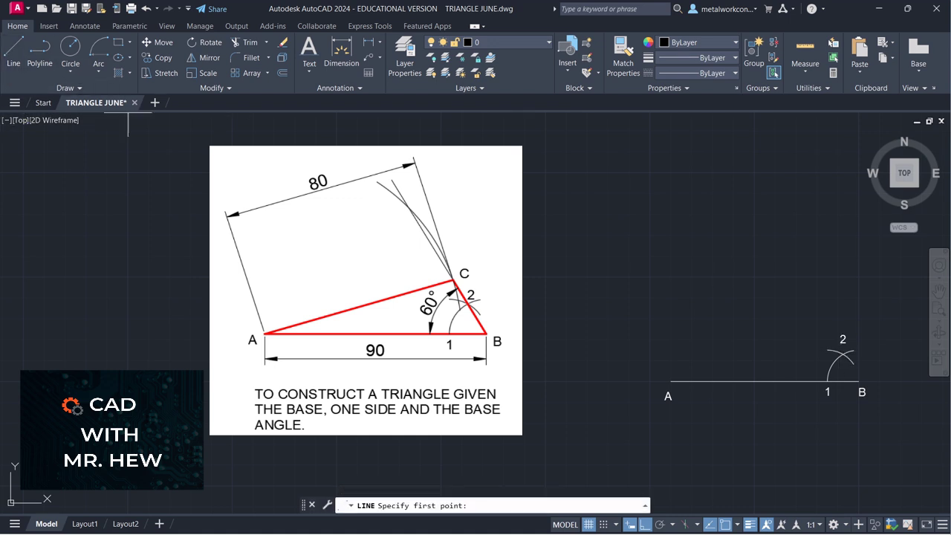
click(859, 381)
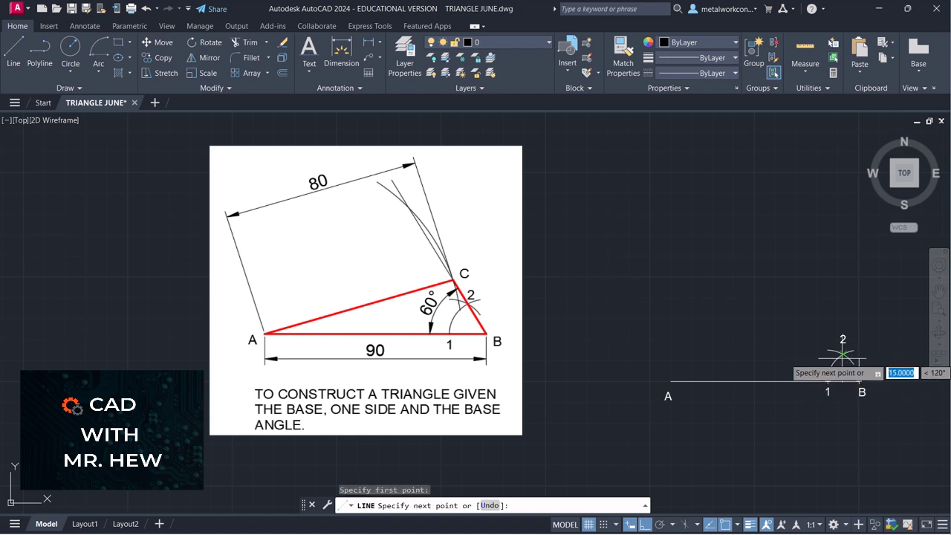
scroll(843, 352, up, 4)
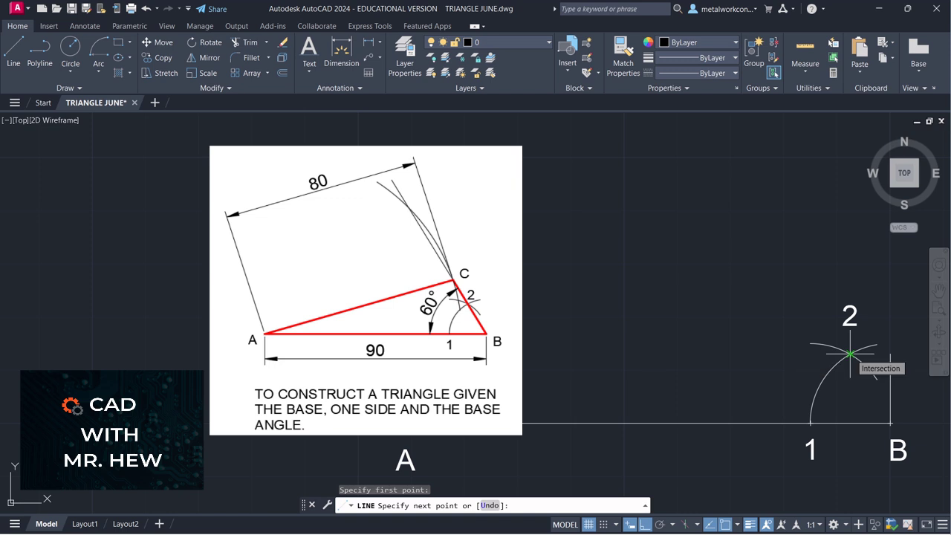
click(851, 354)
key(Return)
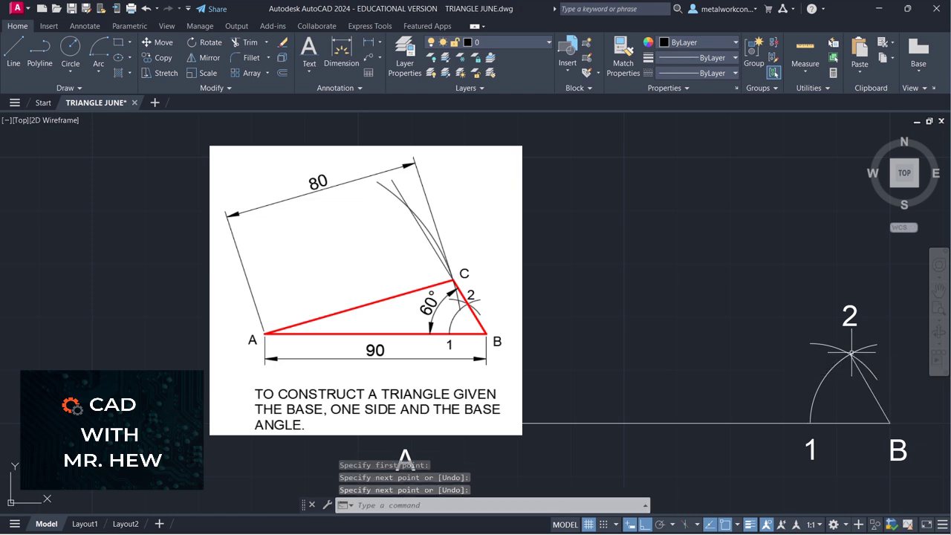
- With Ortho off, draw a slanted temporary boundary line well above the base, across the path of line B-2
scroll(853, 352, down, 4)
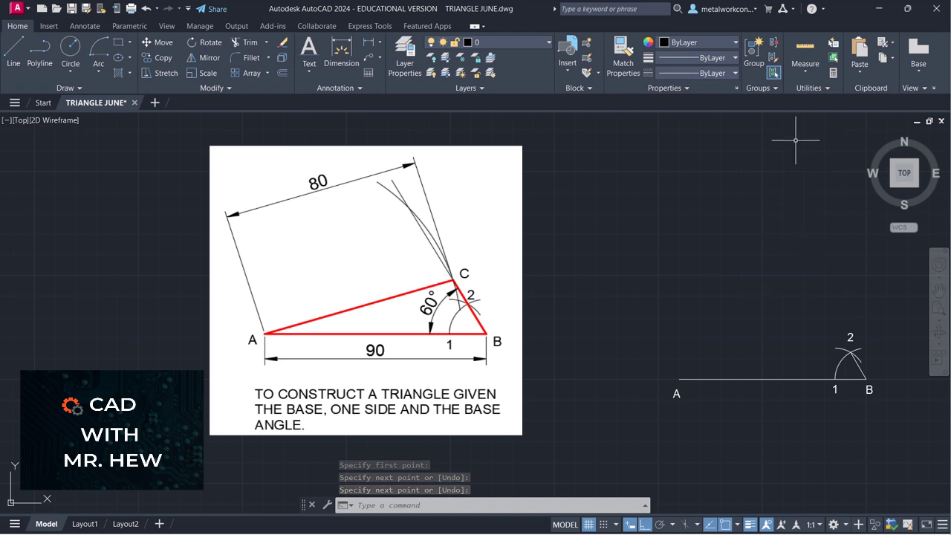
click(14, 50)
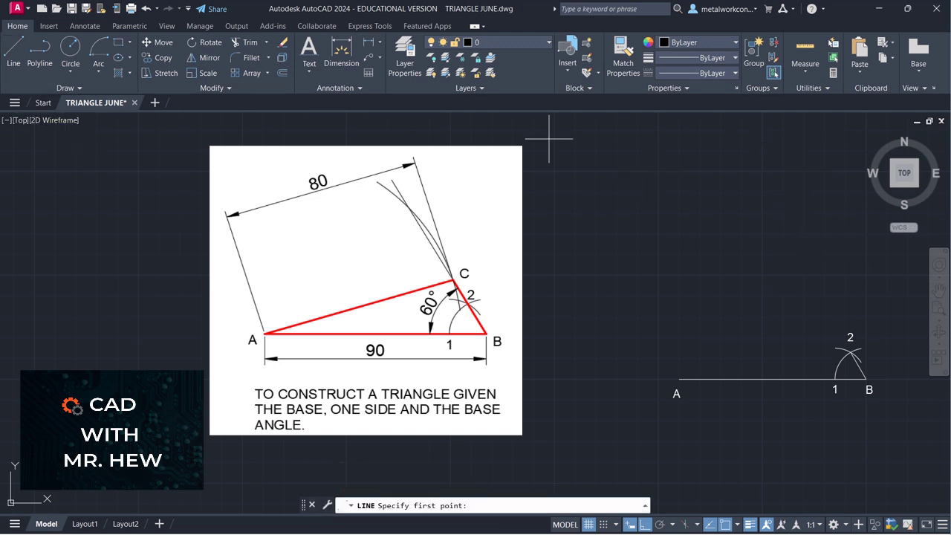
click(797, 153)
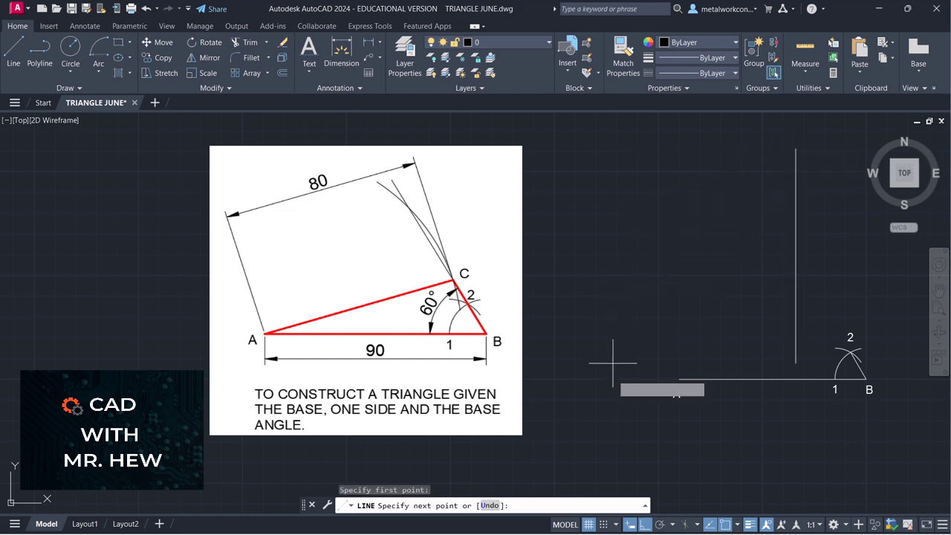
click(648, 526)
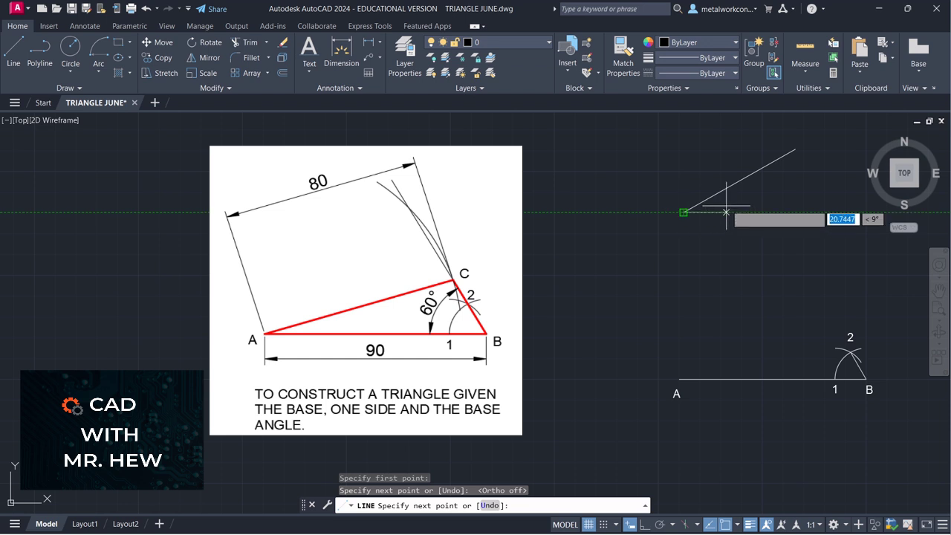
key(Return)
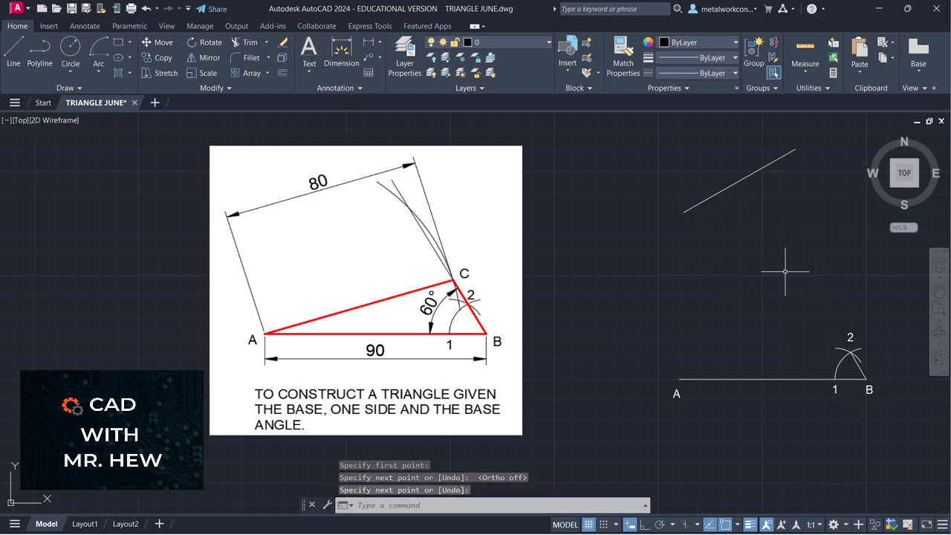
- Extend line B-2 up to the slanted boundary line and erase that boundary line
text(EX)
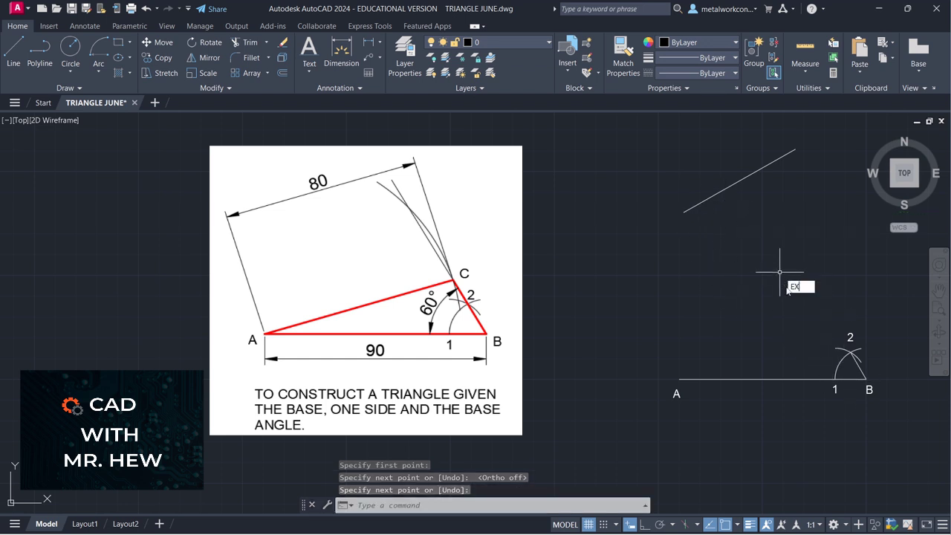
click(821, 301)
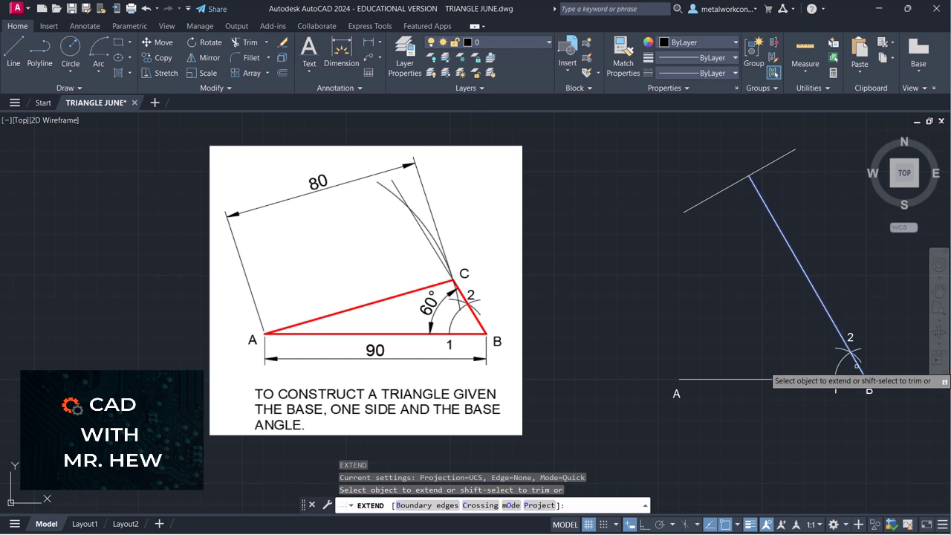
click(857, 365)
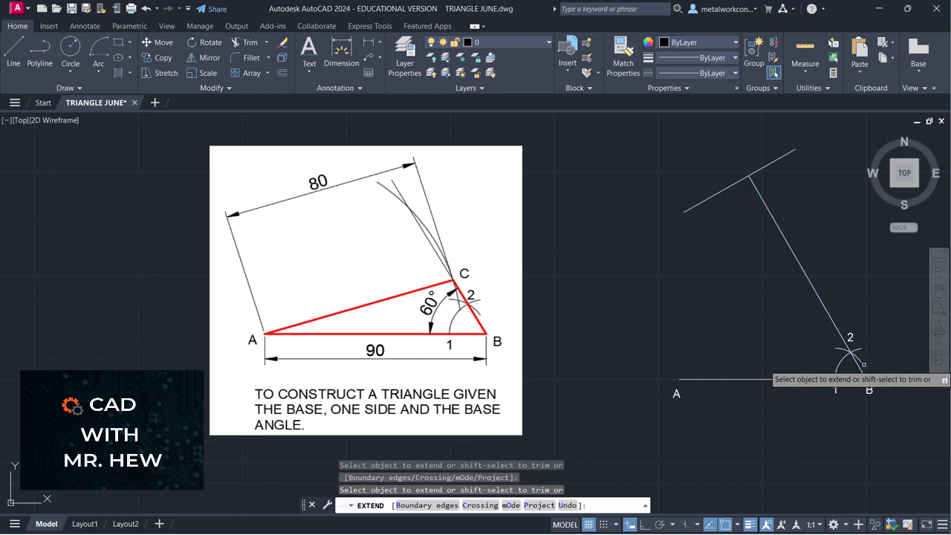
key(Return)
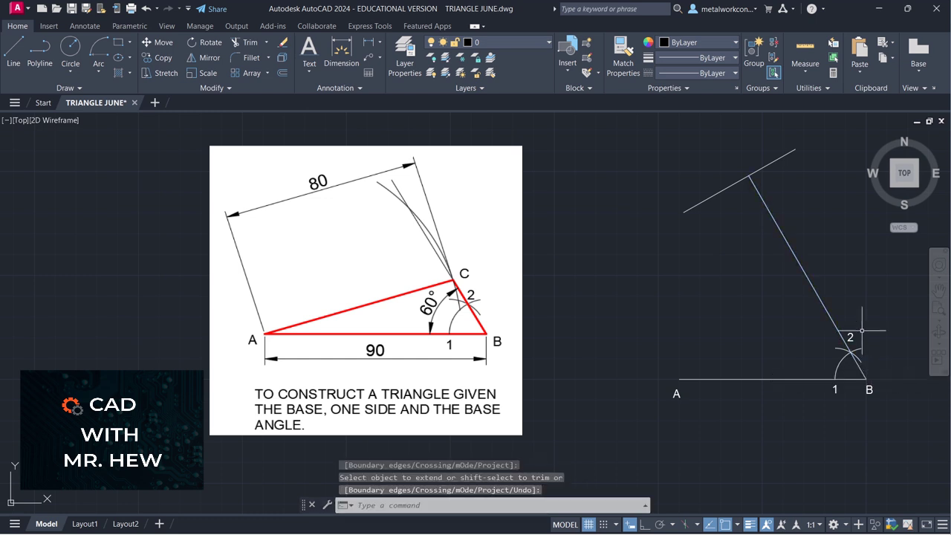
click(774, 161)
key(Delete)
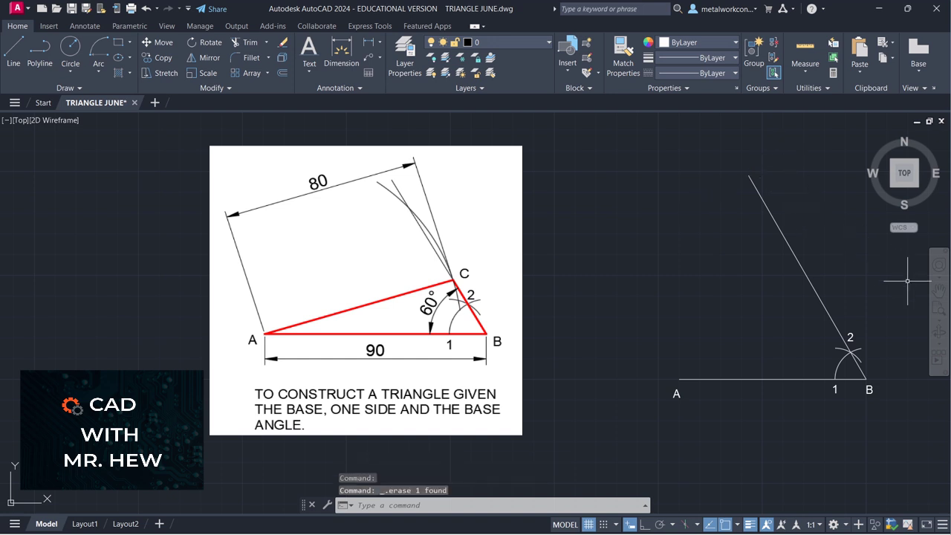
- Draw a Center, Start, End arc of radius 80 centred on endpoint A, sweeping upward across the extended line from B
click(939, 291)
drag(884, 271, 897, 342)
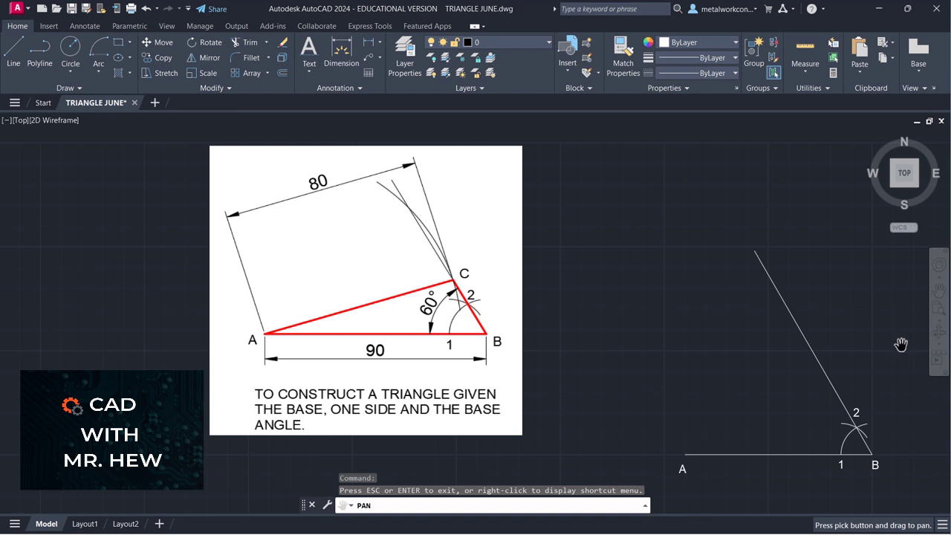
drag(851, 276, 857, 272)
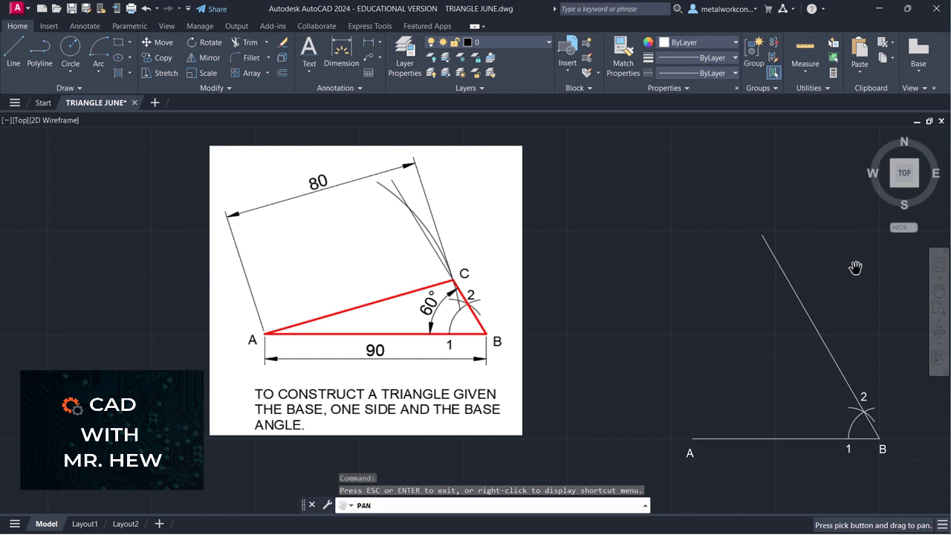
key(Escape)
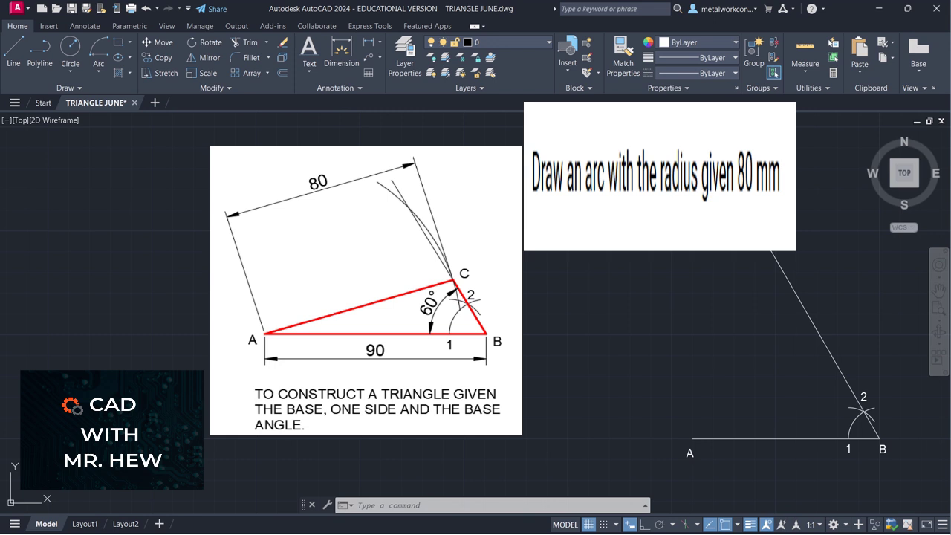
click(99, 72)
click(122, 275)
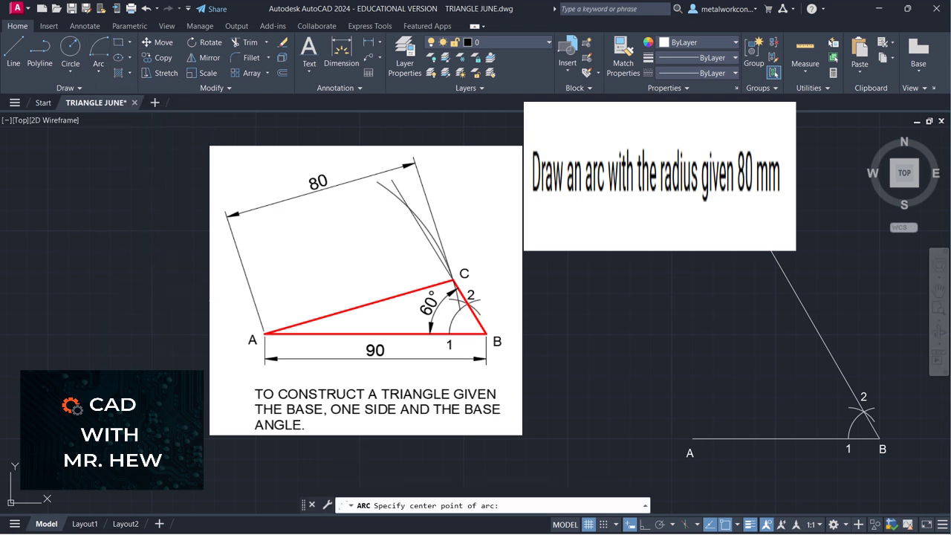
click(693, 439)
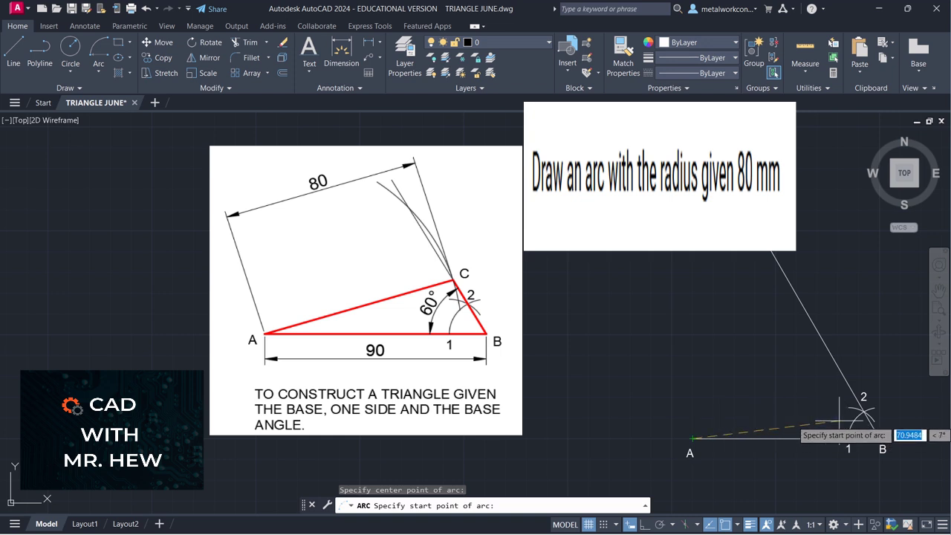
text(80)
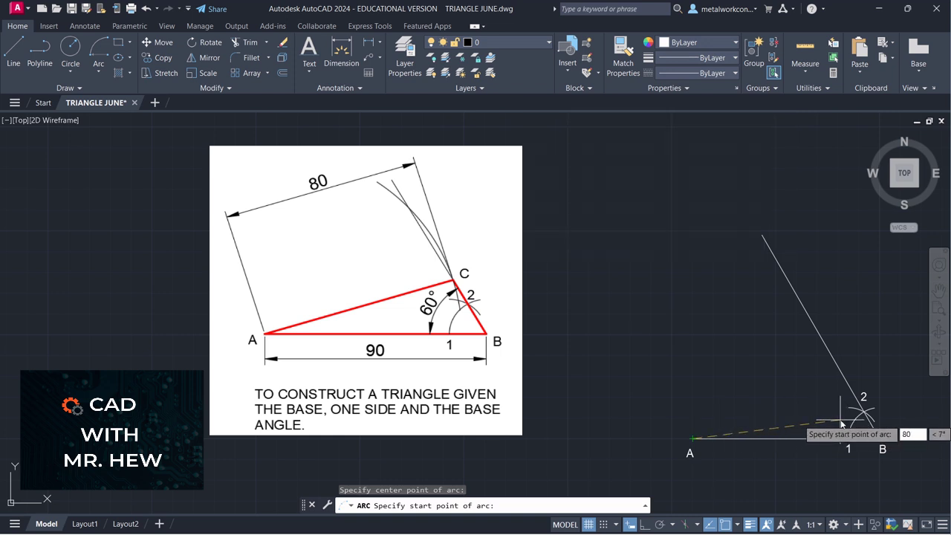
key(Return)
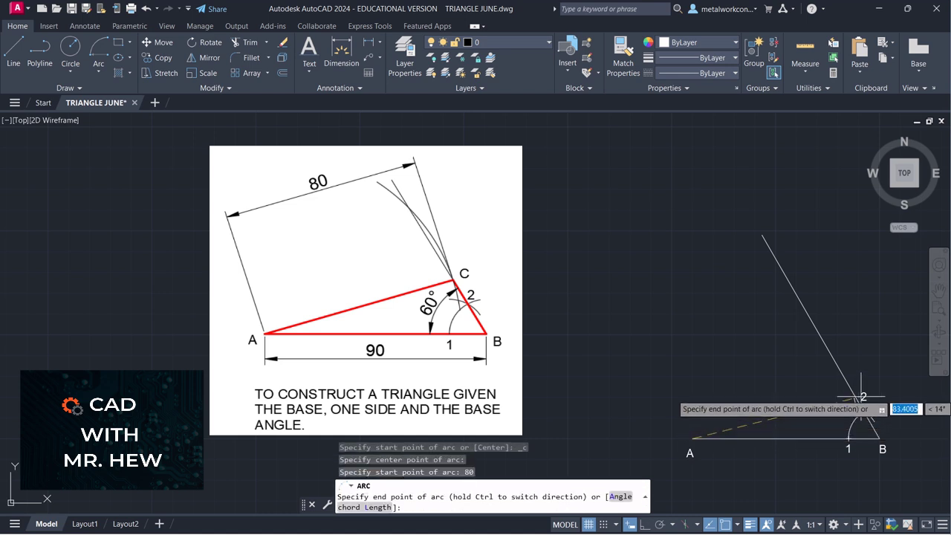
click(813, 266)
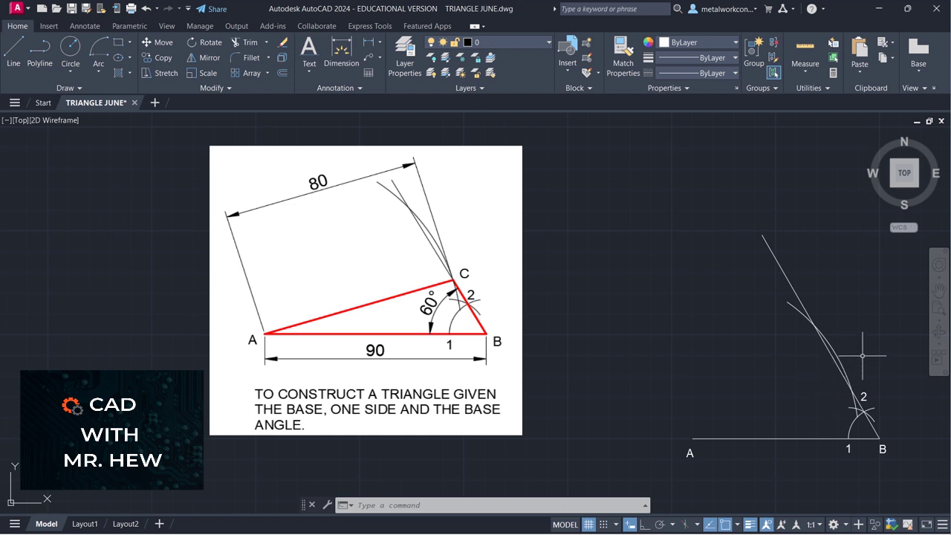
scroll(863, 352, up, 2)
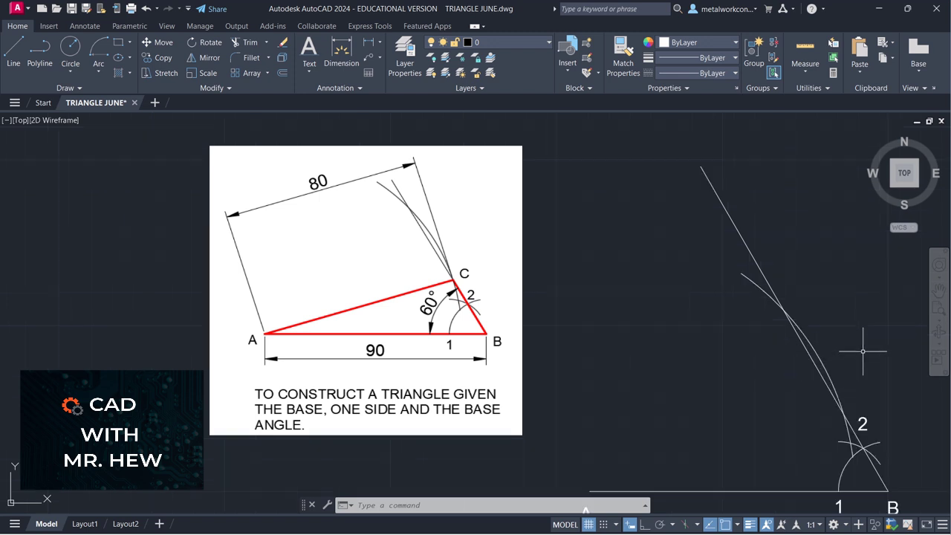
click(939, 290)
mouse_move(891, 323)
mouse_down()
mouse_move(890, 275)
mouse_move(903, 243)
mouse_move(905, 250)
mouse_up()
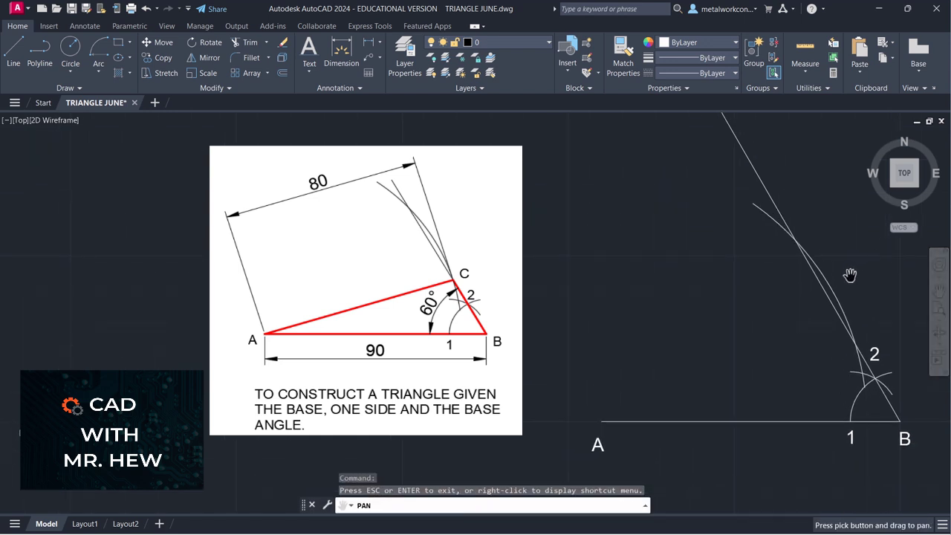
scroll(849, 278, down, 2)
key(Escape)
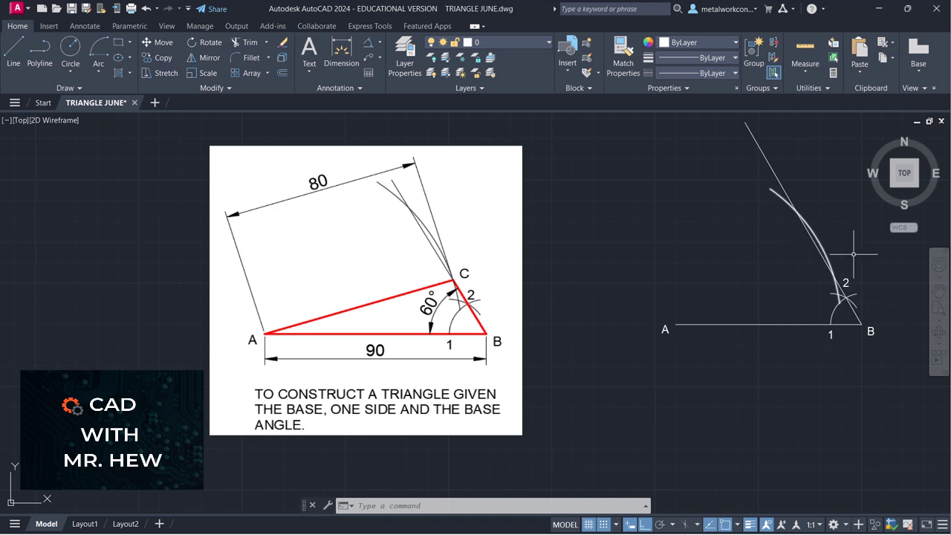
- With Snap, Osnap and Ortho off, move label 2 slightly down, closer to the intersection of the two small arcs
scroll(853, 252, up, 2)
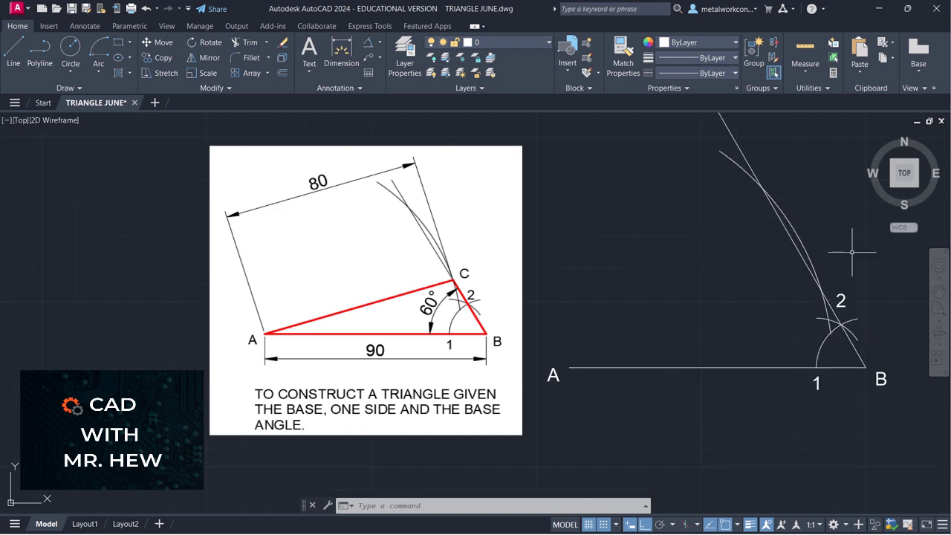
click(940, 291)
drag(857, 246, 883, 313)
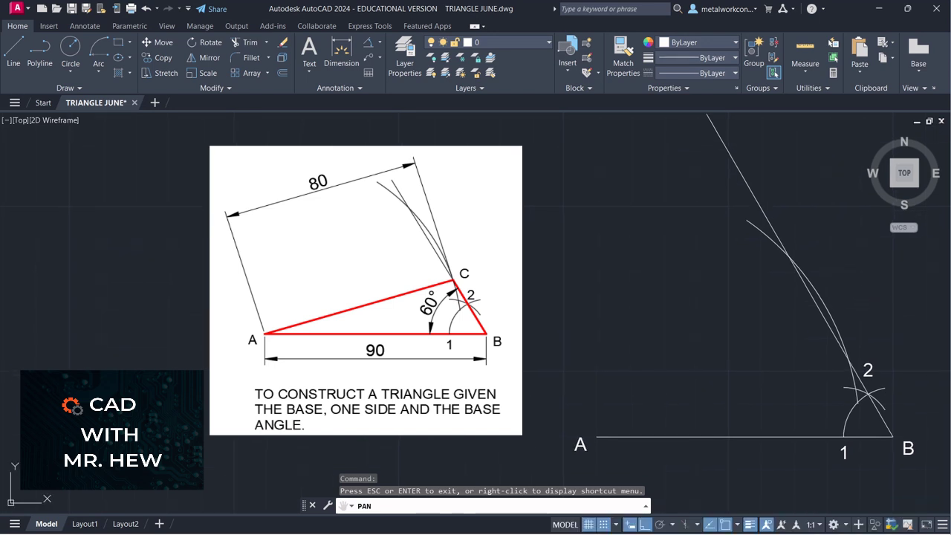
key(Escape)
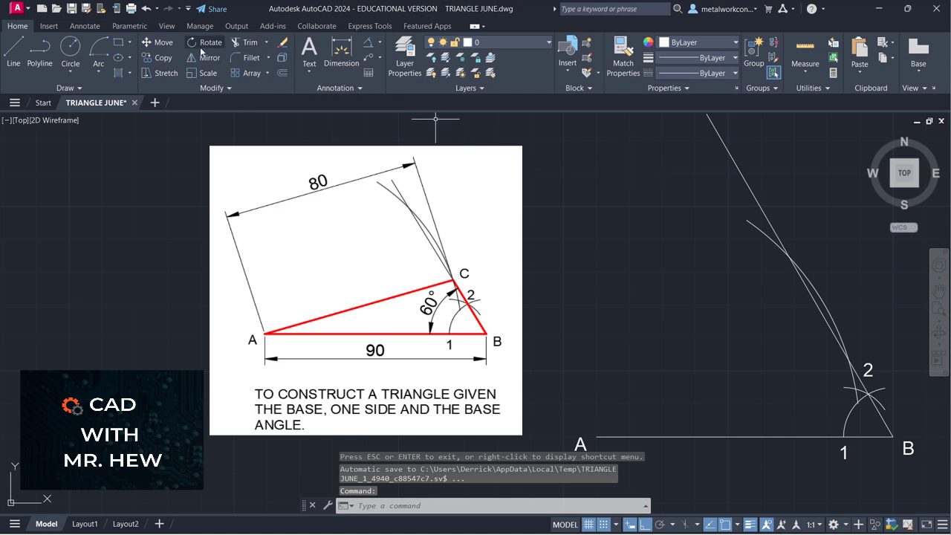
click(157, 43)
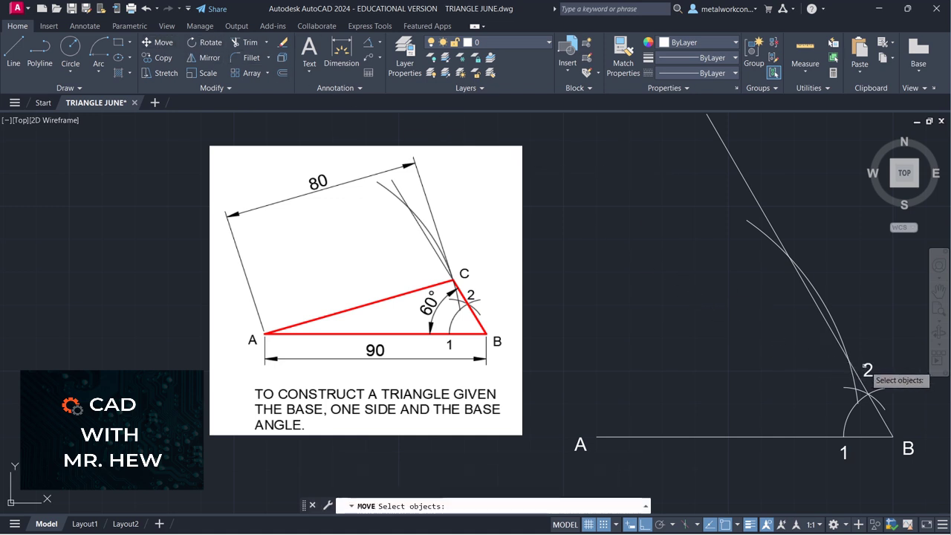
click(867, 369)
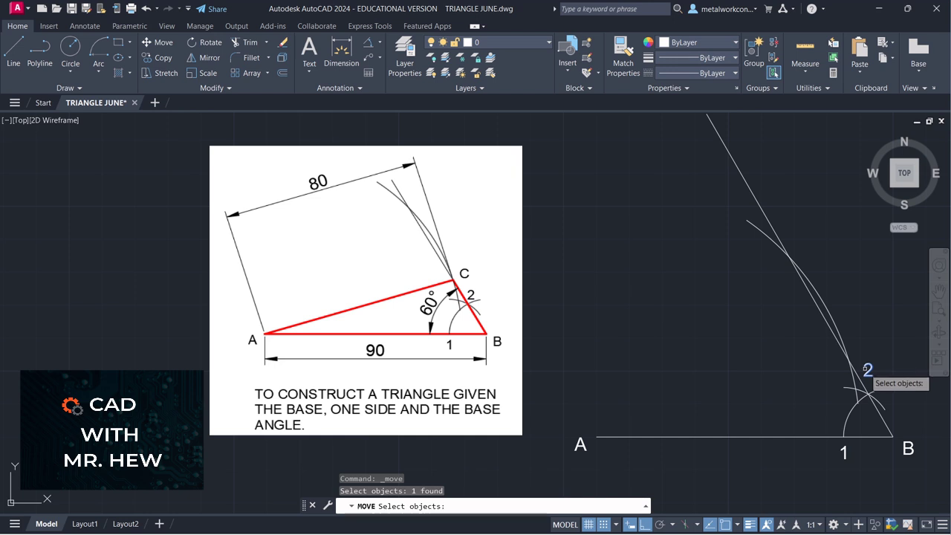
key(Return)
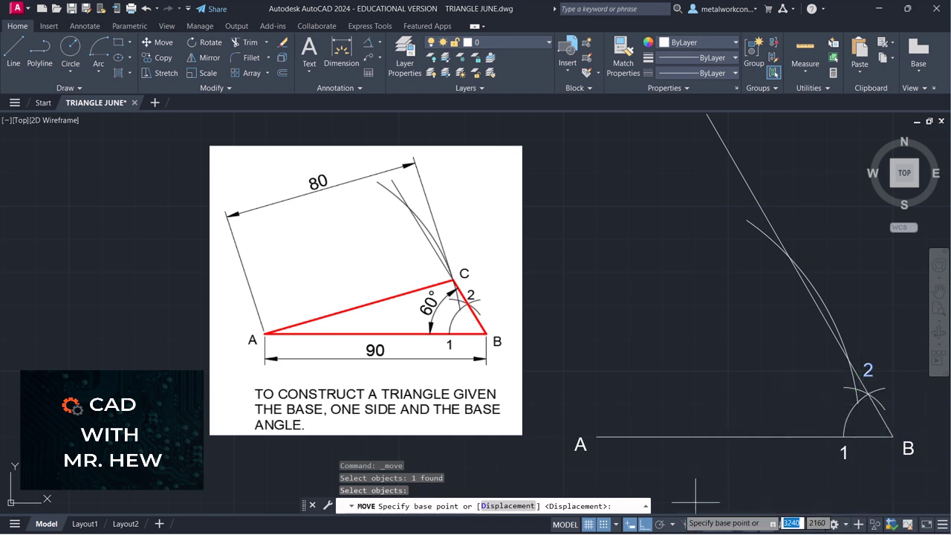
key(F9)
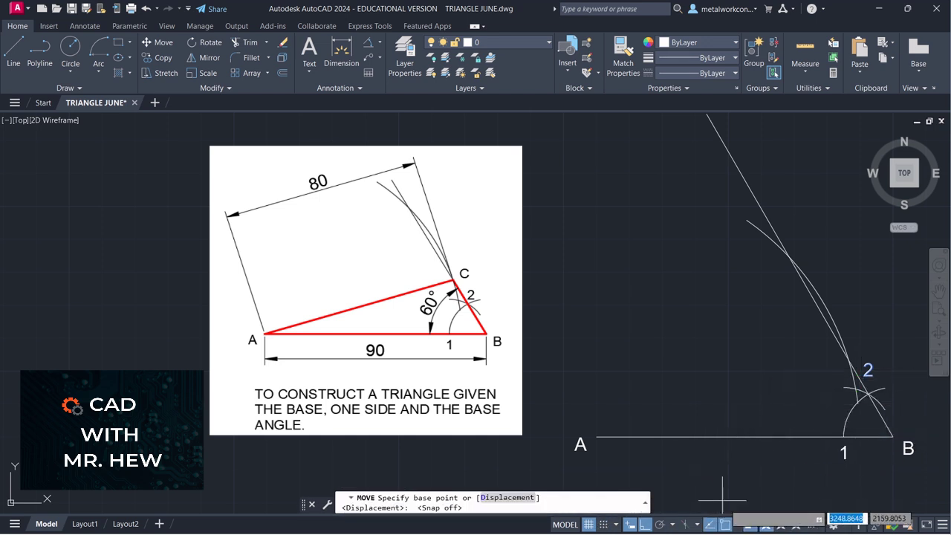
click(727, 524)
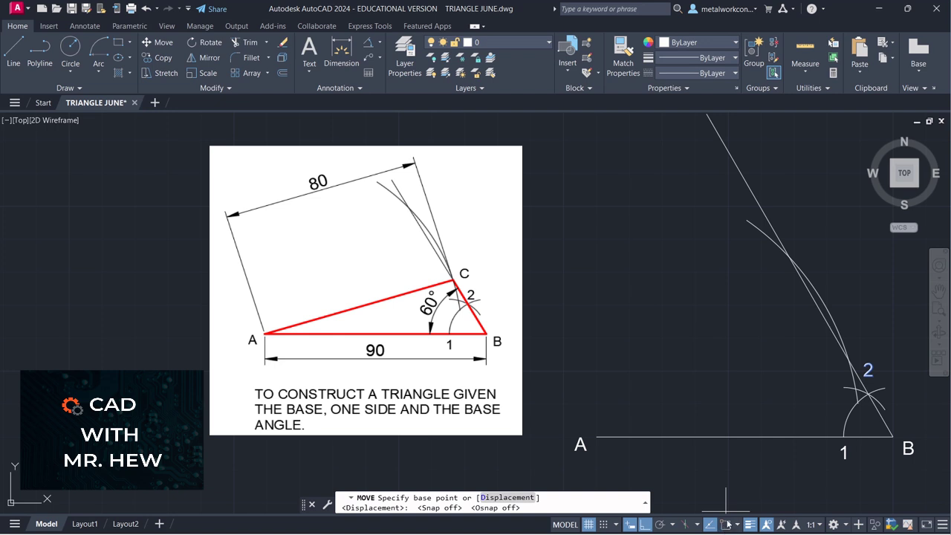
click(871, 375)
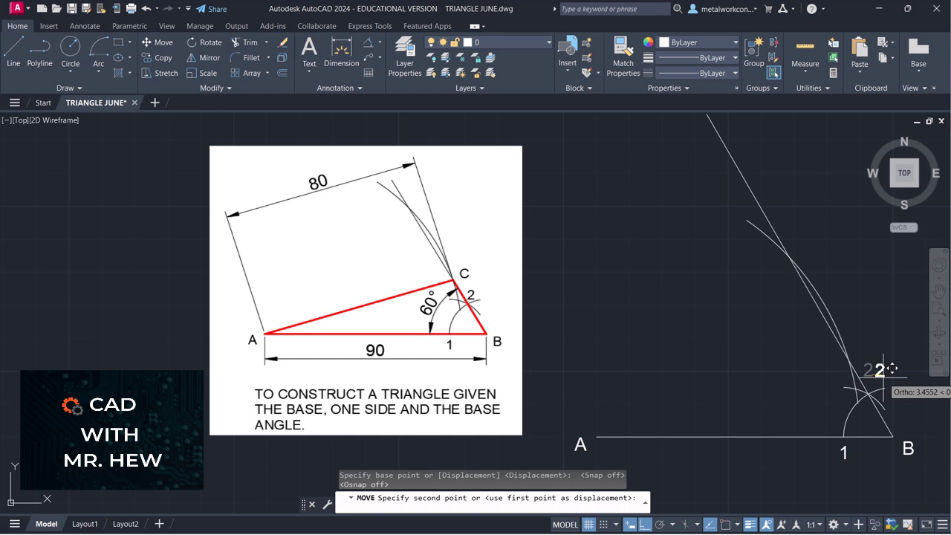
key(F8)
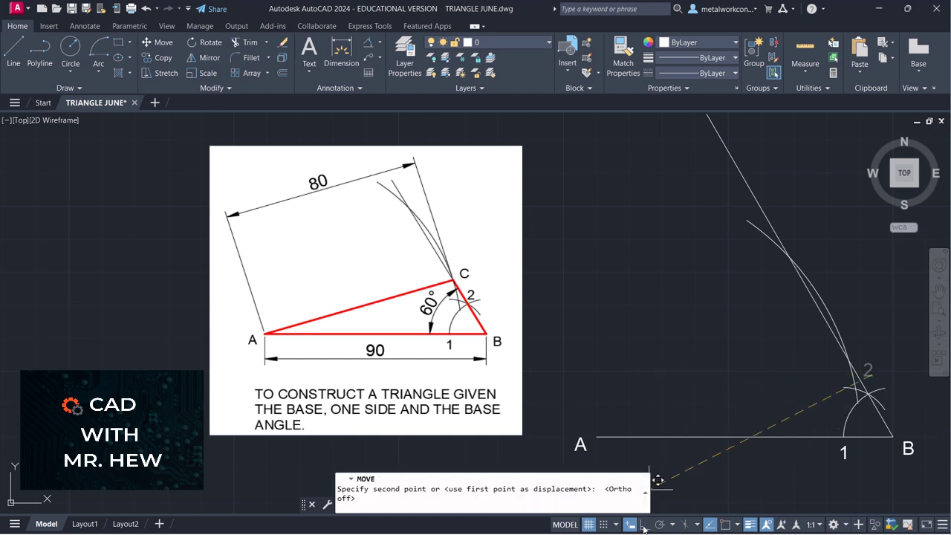
click(886, 377)
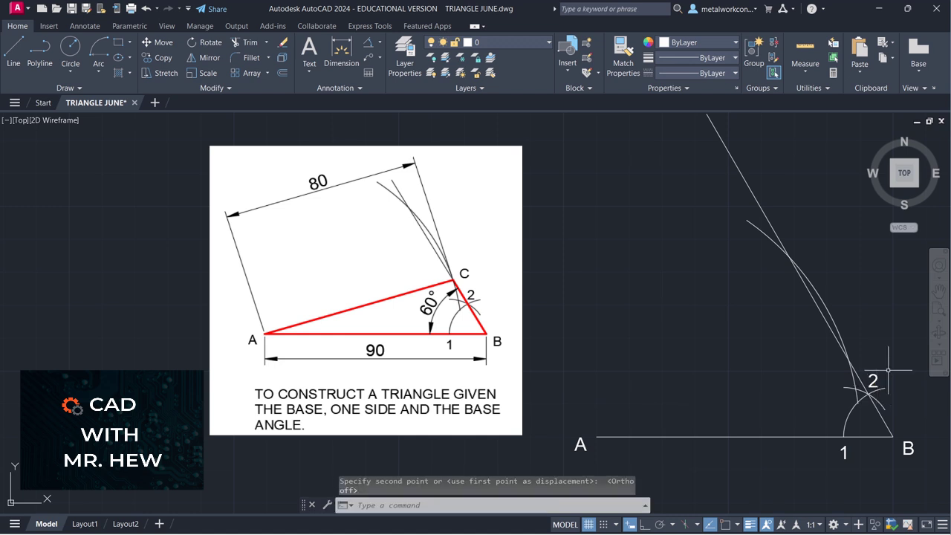
key(Escape)
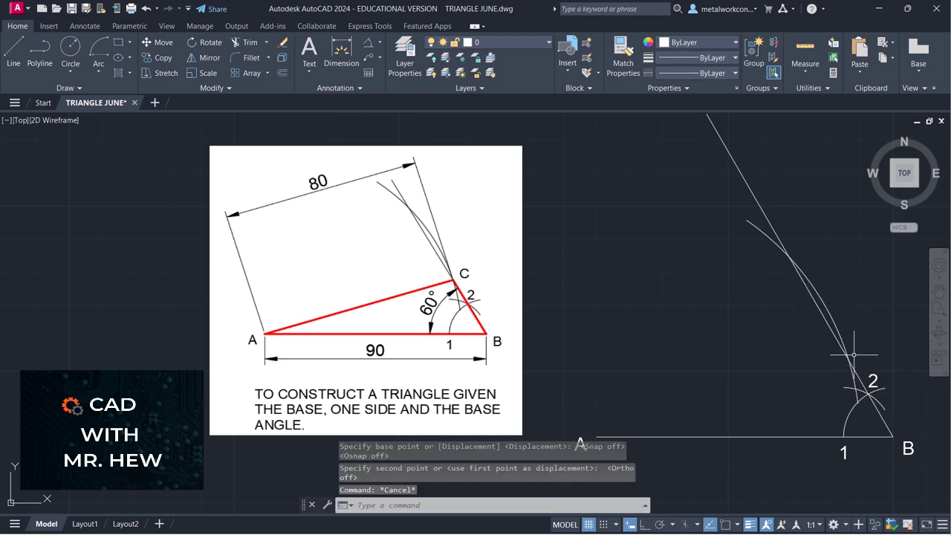
click(311, 71)
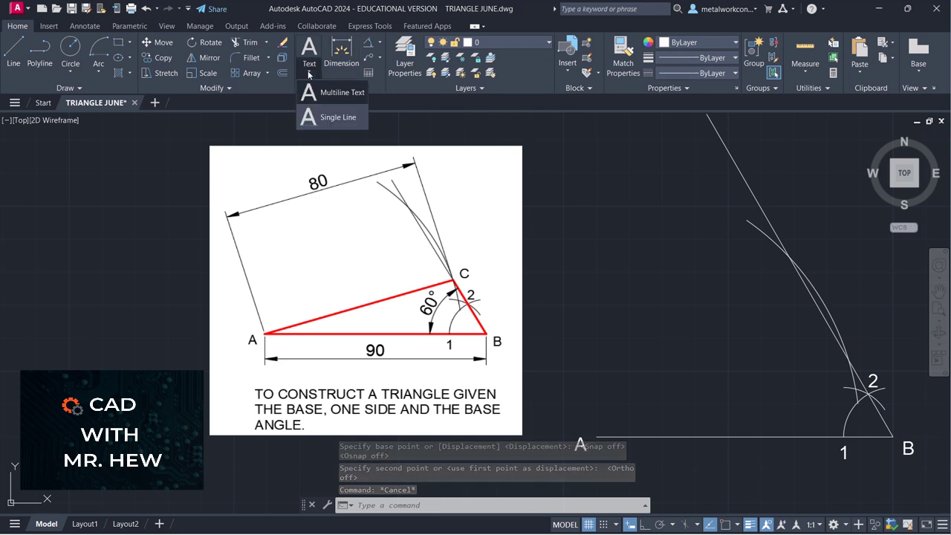
click(325, 119)
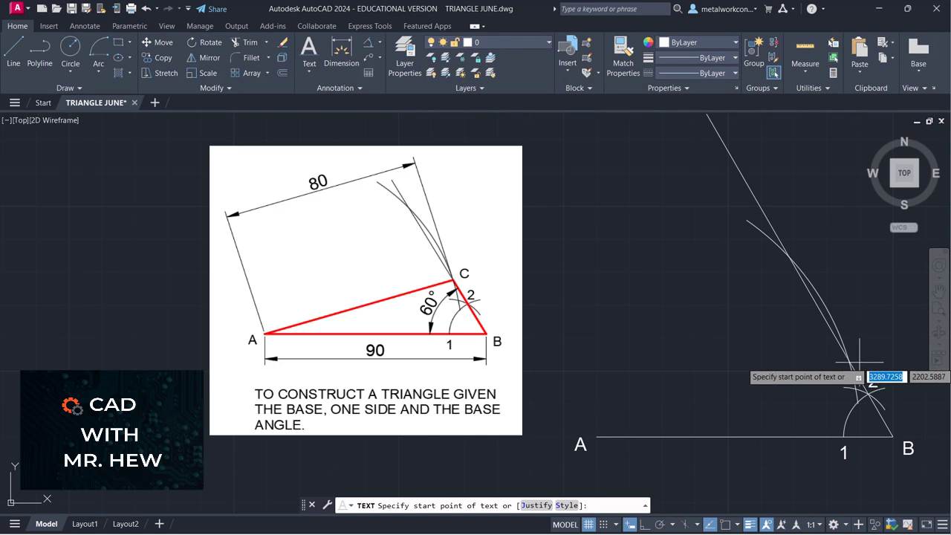
click(857, 360)
key(Return)
key(Return)
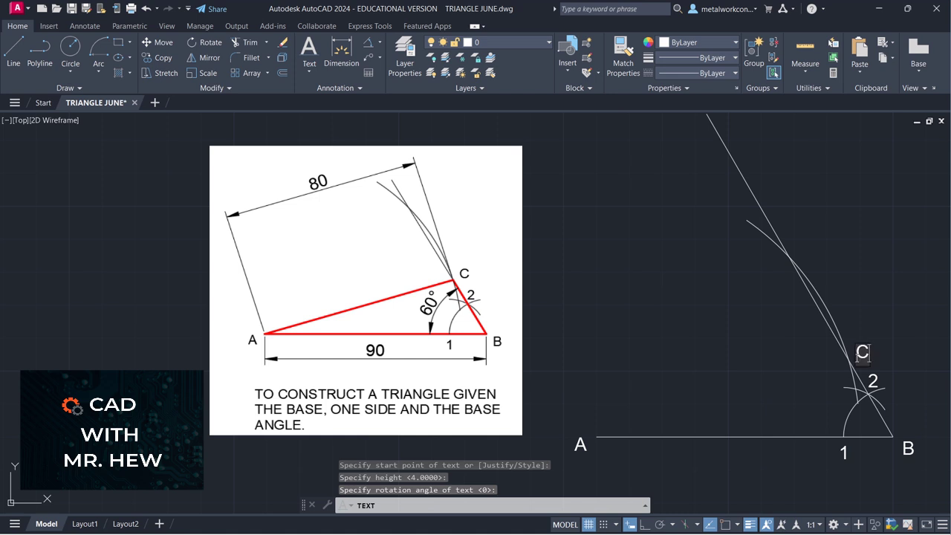
key(Escape)
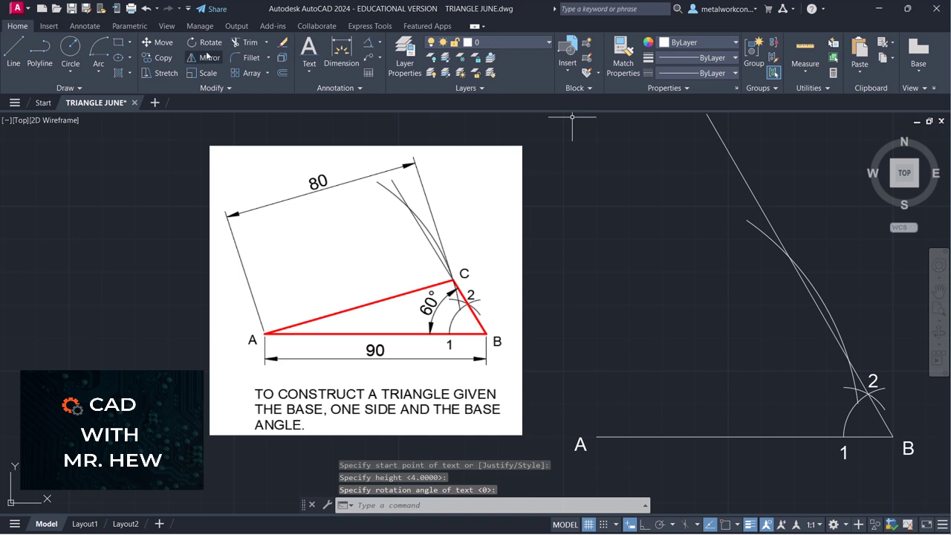
- Add single-line text C, height 4 and rotation 0, beside the lower intersection of the radius 80 arc and the slanted line from B
click(307, 72)
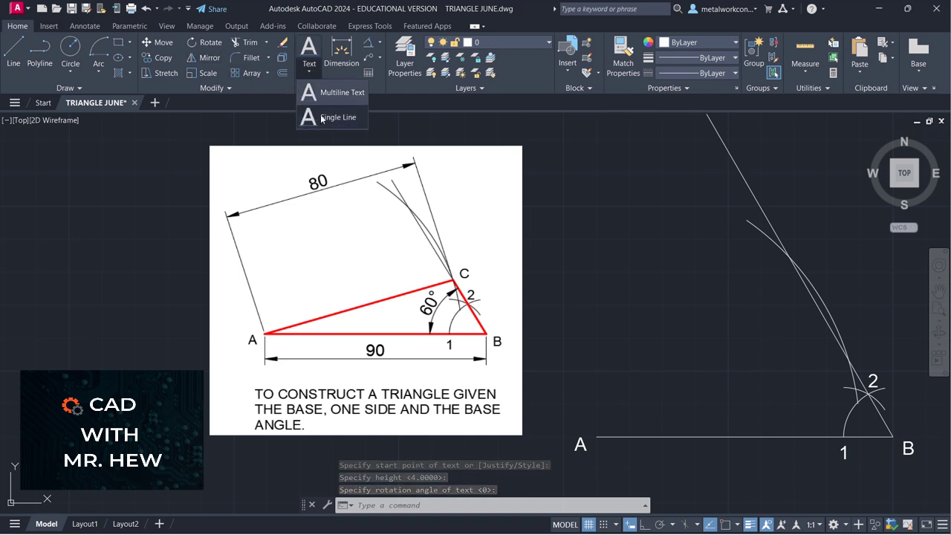
click(316, 116)
click(858, 351)
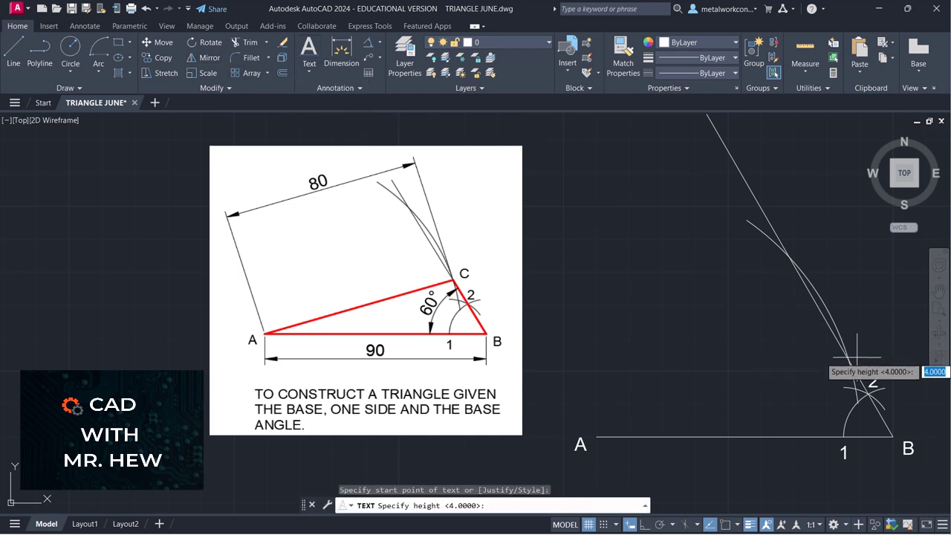
key(Return)
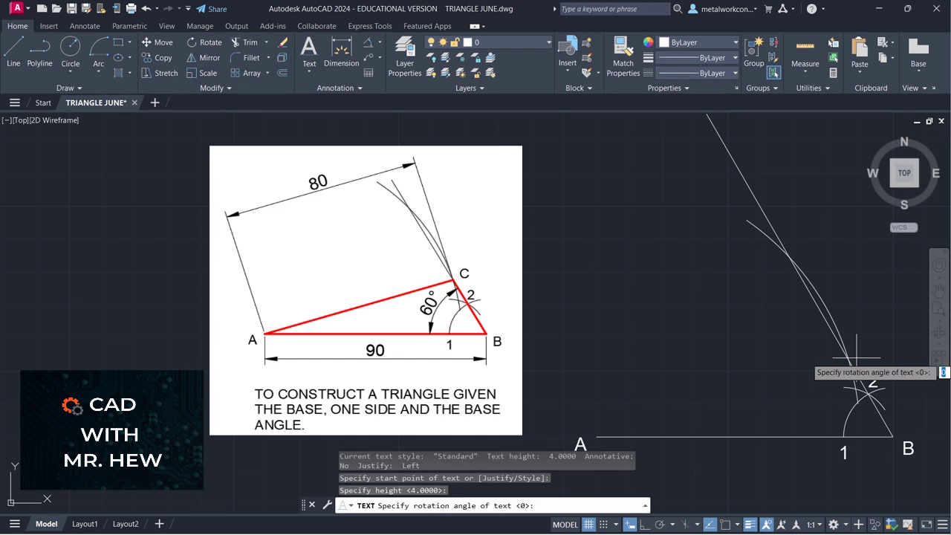
key(Return)
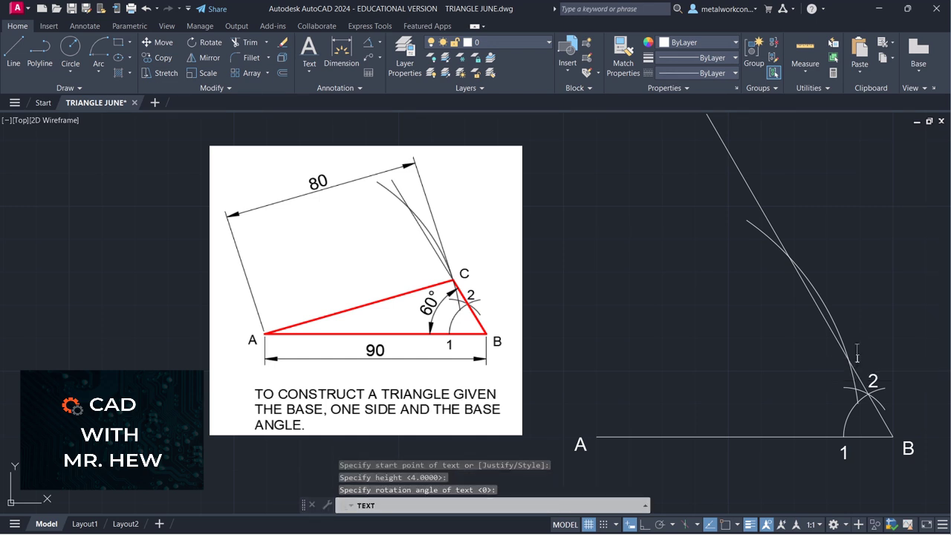
click(892, 356)
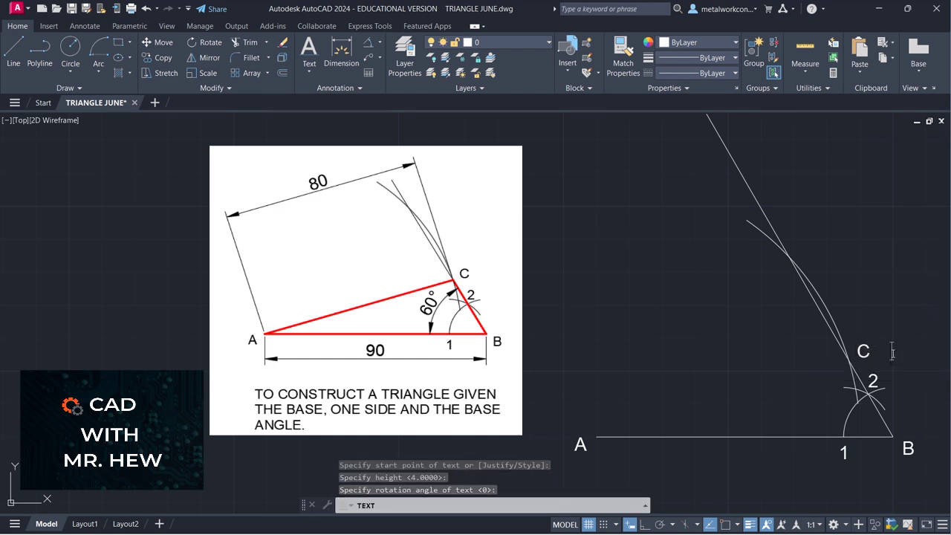
key(Return)
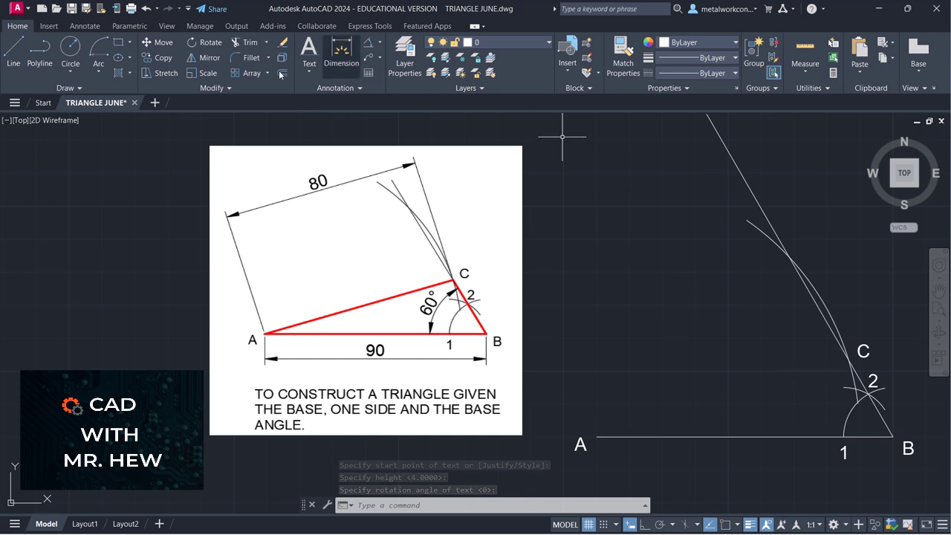
- With Osnap on, draw a line from endpoint A to the intersection of the arc and the slanted line at C
click(13, 52)
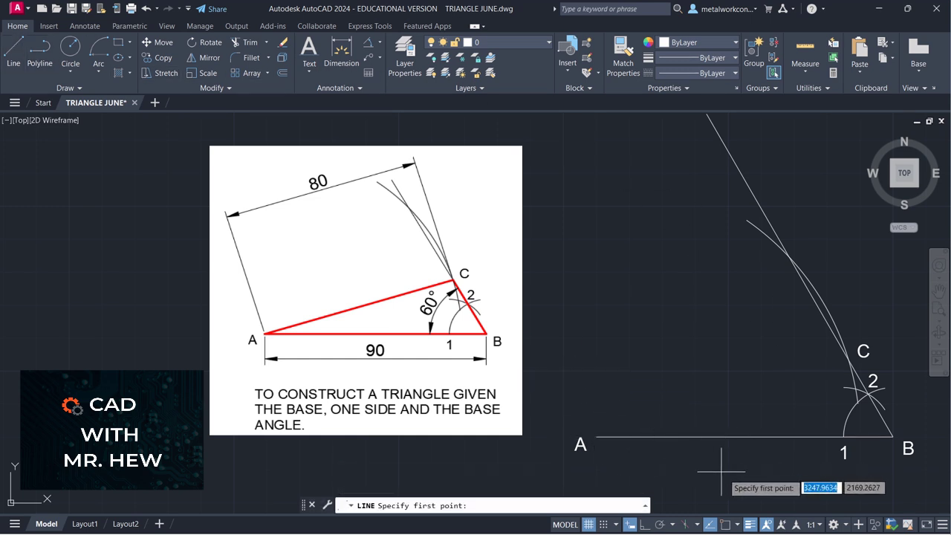
click(726, 524)
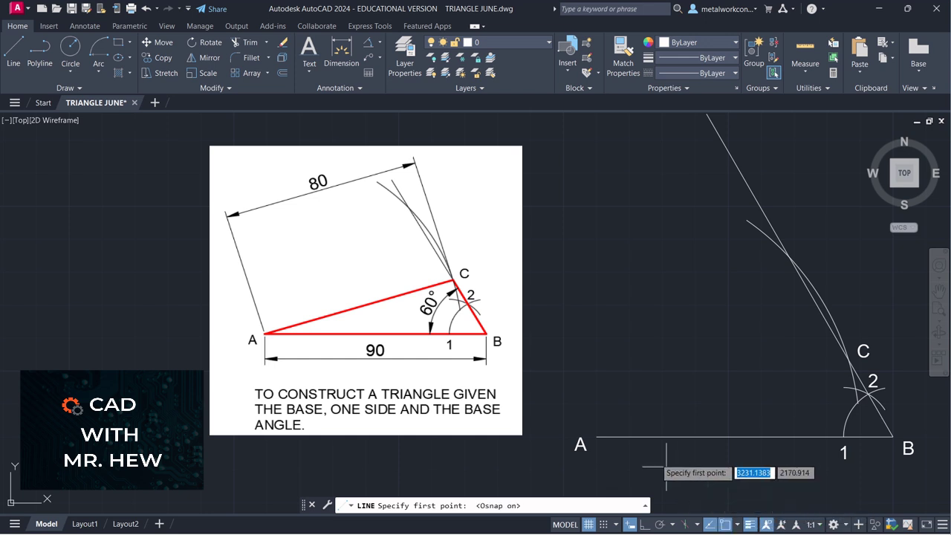
click(598, 437)
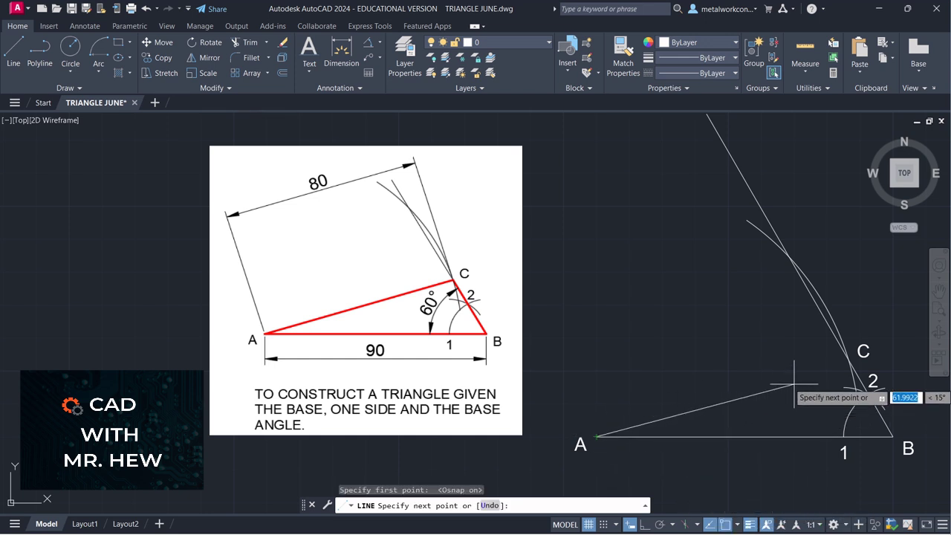
click(849, 359)
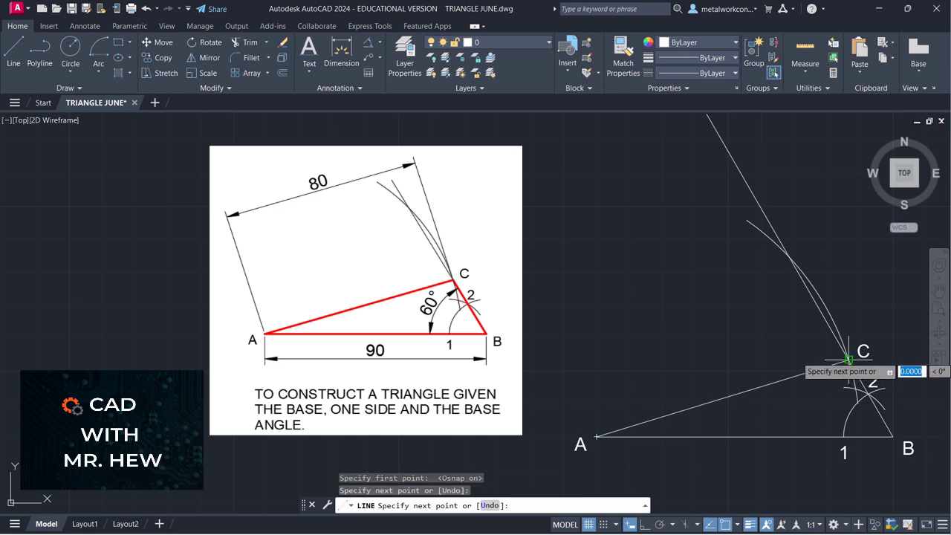
key(Return)
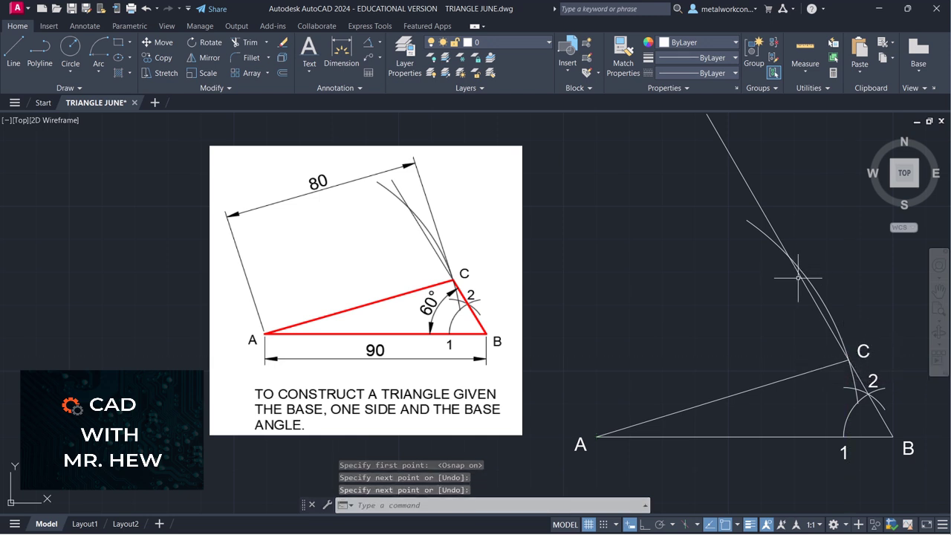
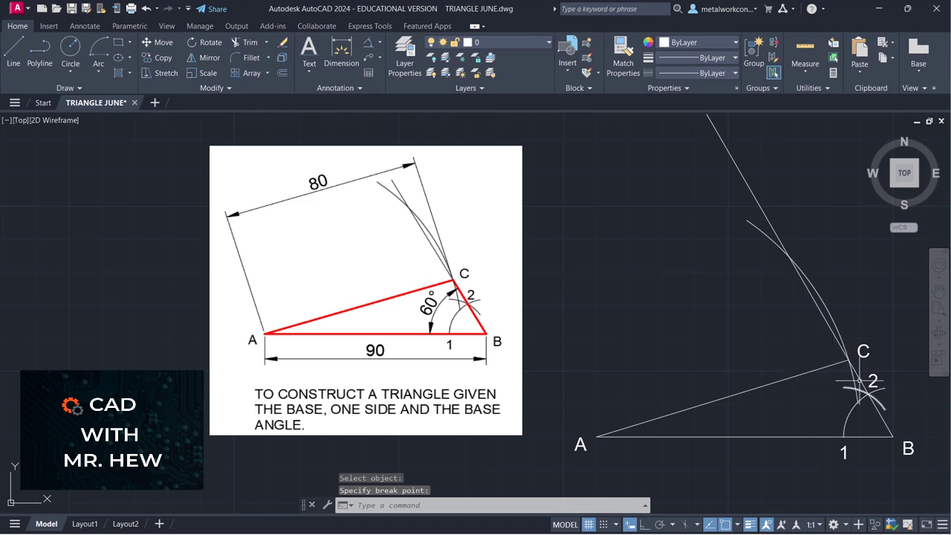
- Move the triangle's three sides AB, BC and AC to the OUTLINE layer
click(860, 380)
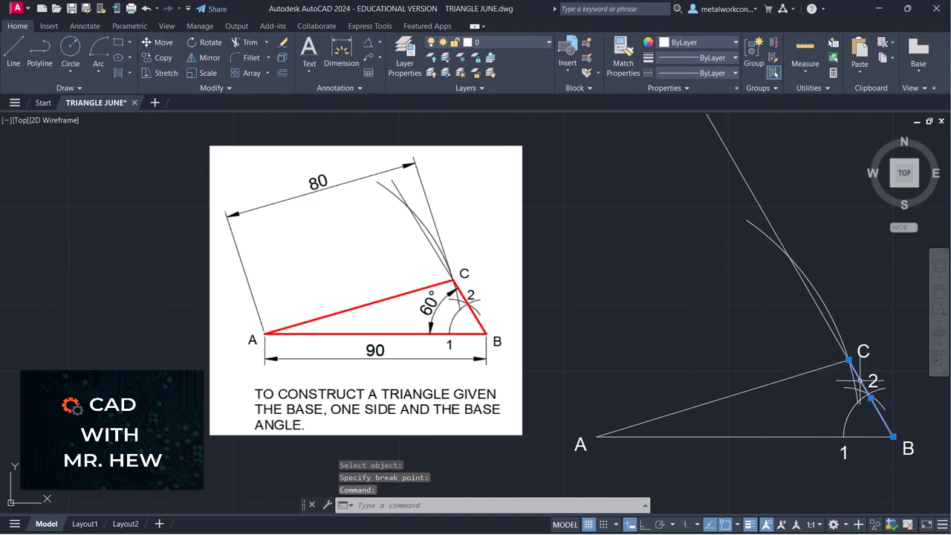
click(790, 377)
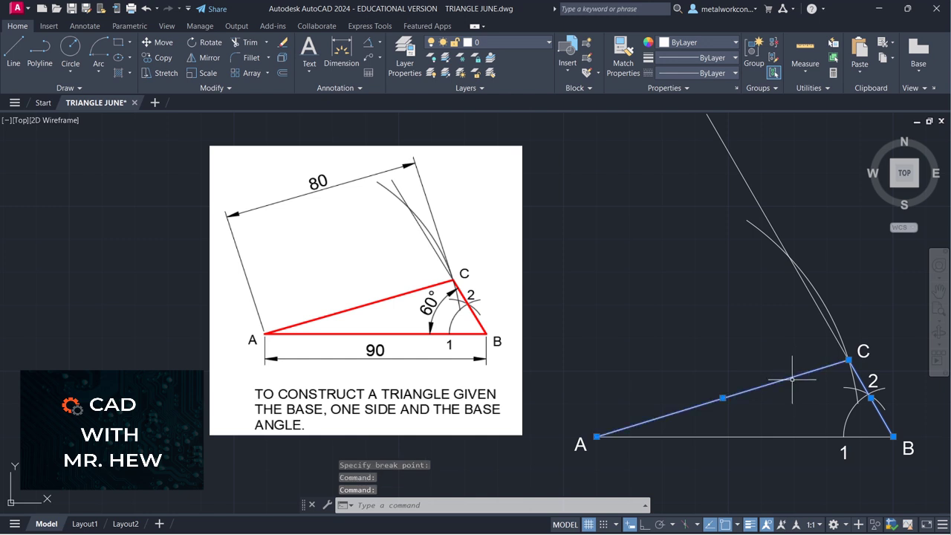
click(801, 436)
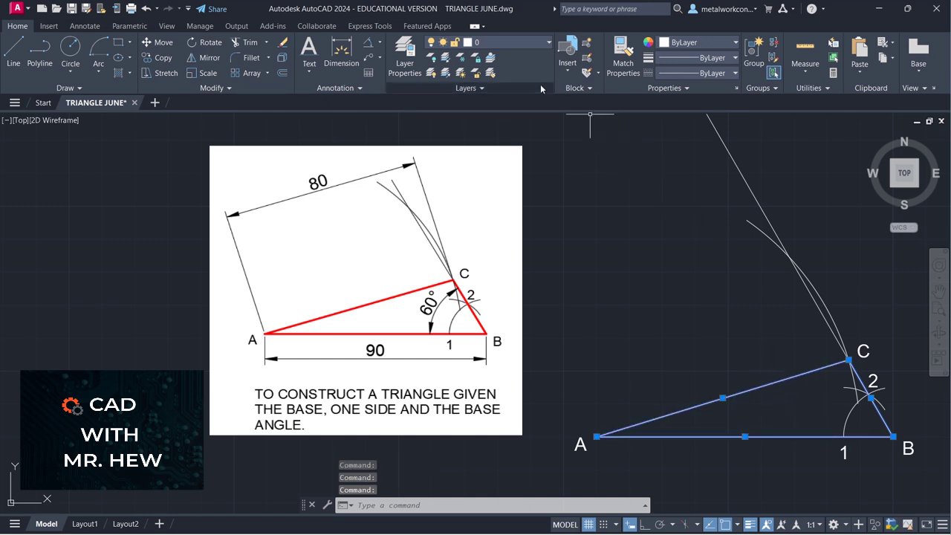
click(504, 45)
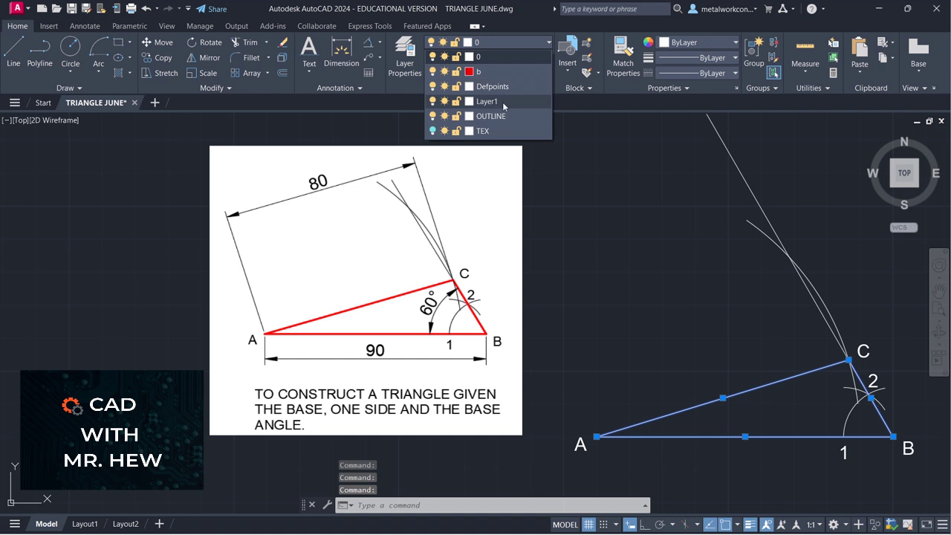
click(503, 113)
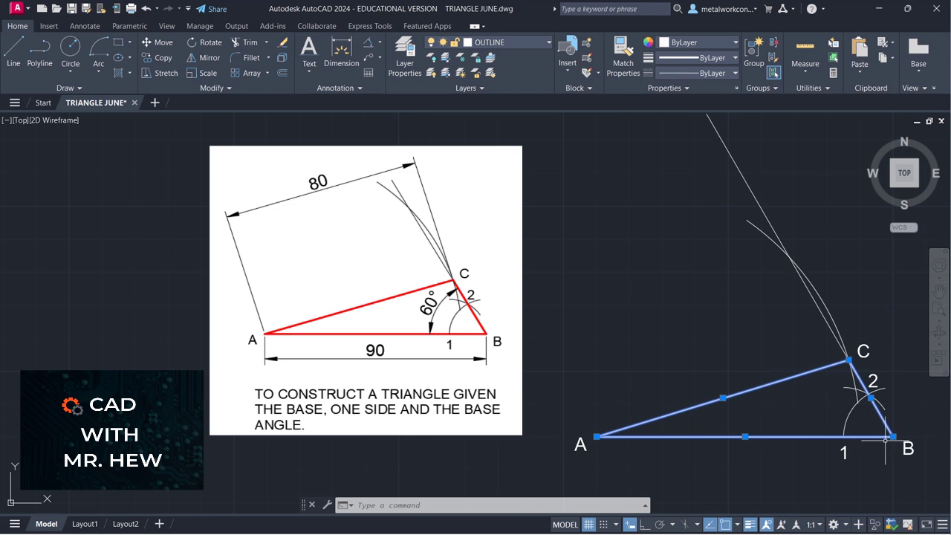
key(Escape)
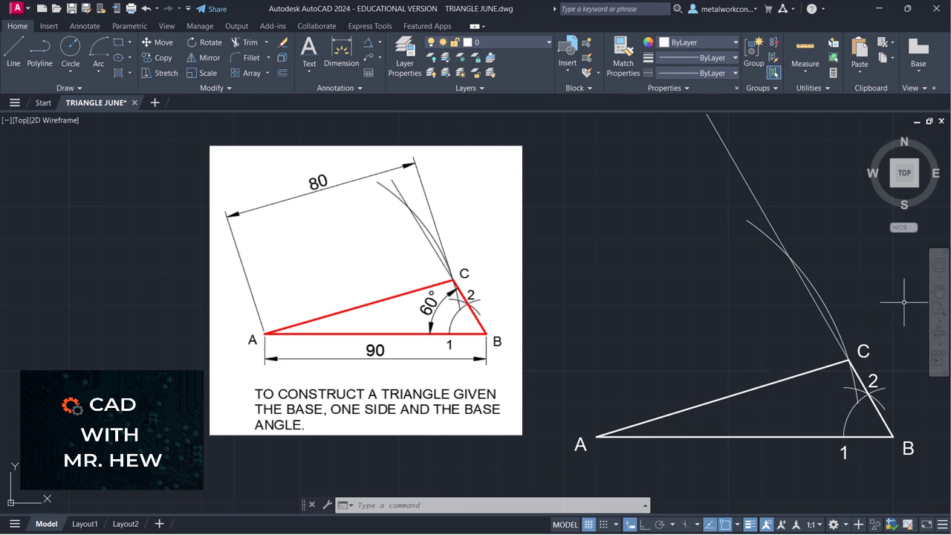
- Draw a short cutting line across the slanted line from B, ending at the upper end of the radius 80 arc
click(938, 291)
drag(903, 312, 896, 313)
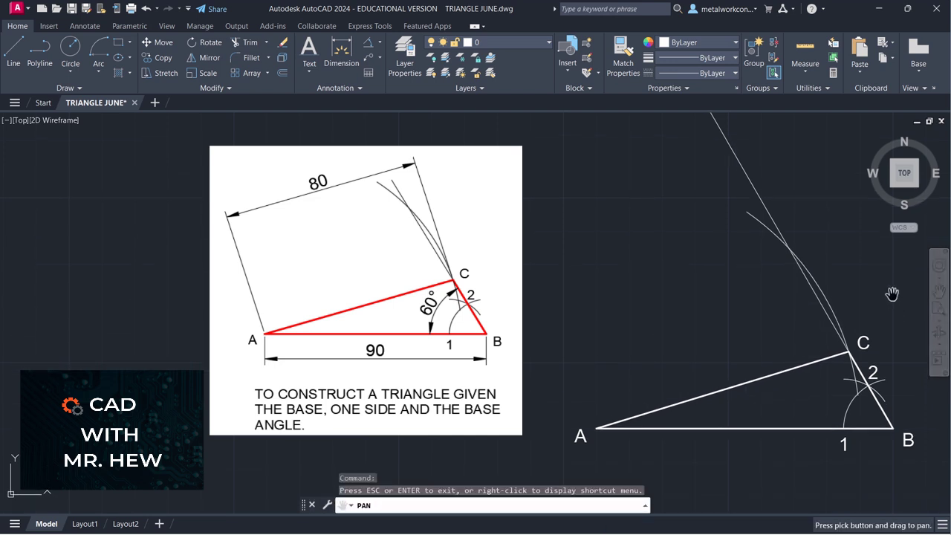
key(Escape)
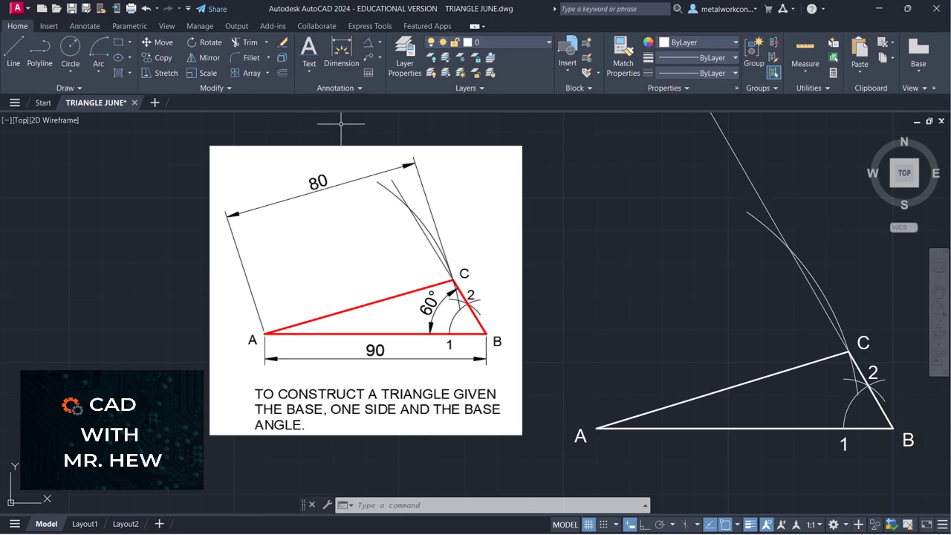
click(14, 52)
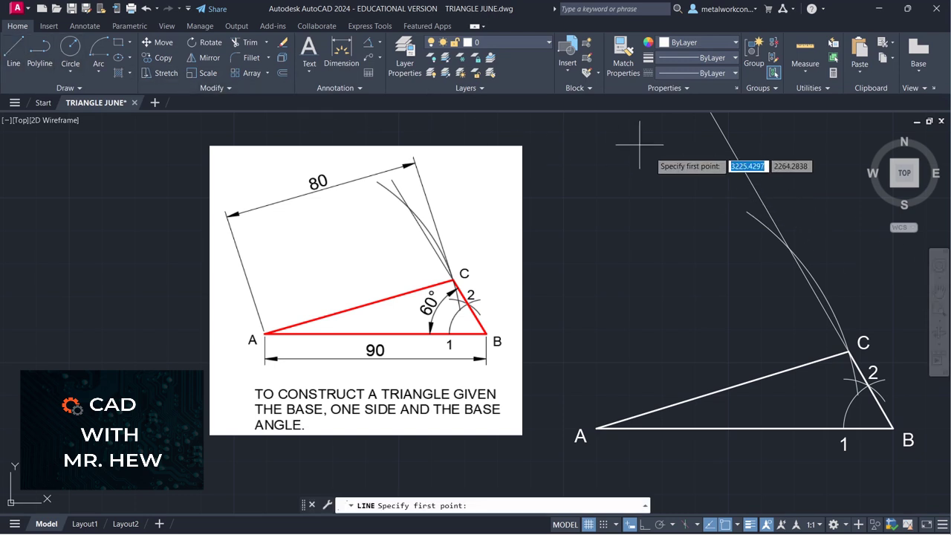
click(757, 197)
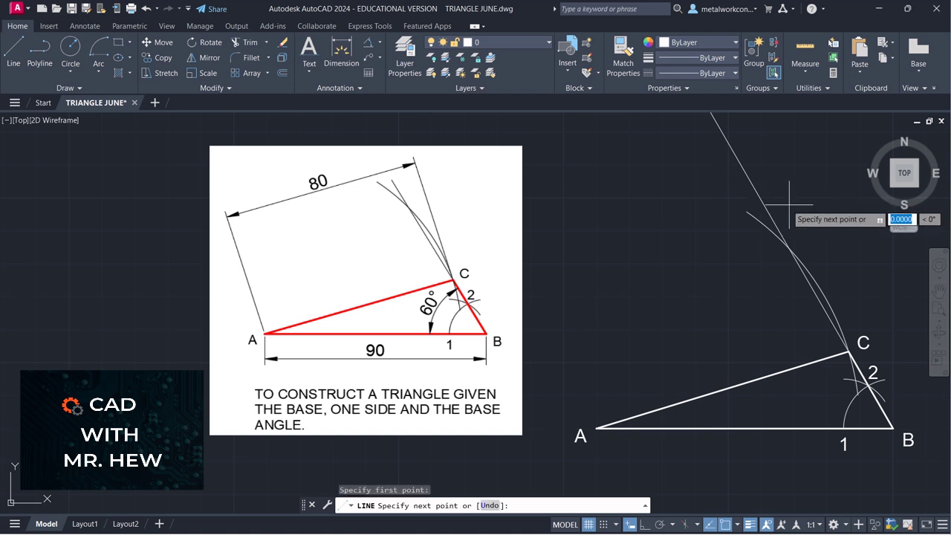
click(746, 212)
key(Return)
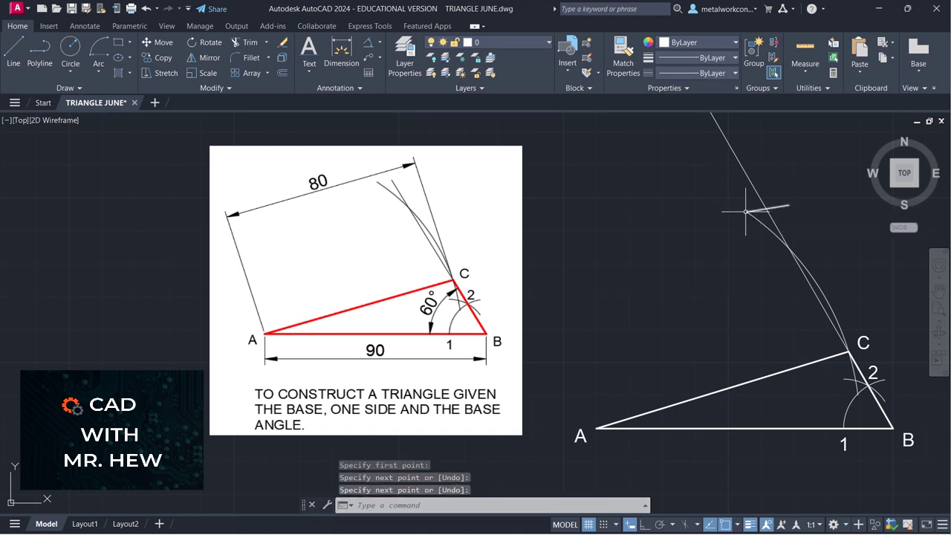
- Trim the slanted line above the short cutting line and delete the cutting line
click(245, 42)
click(742, 165)
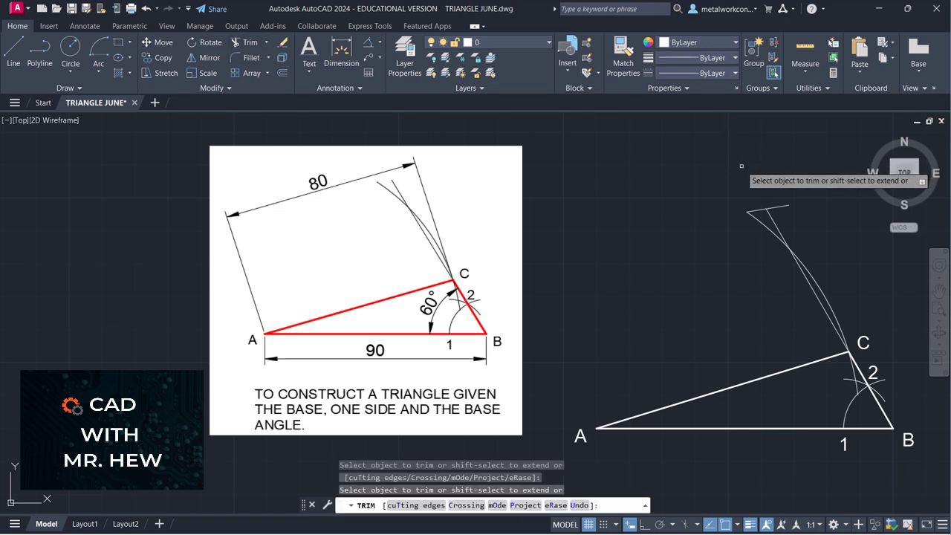
key(Return)
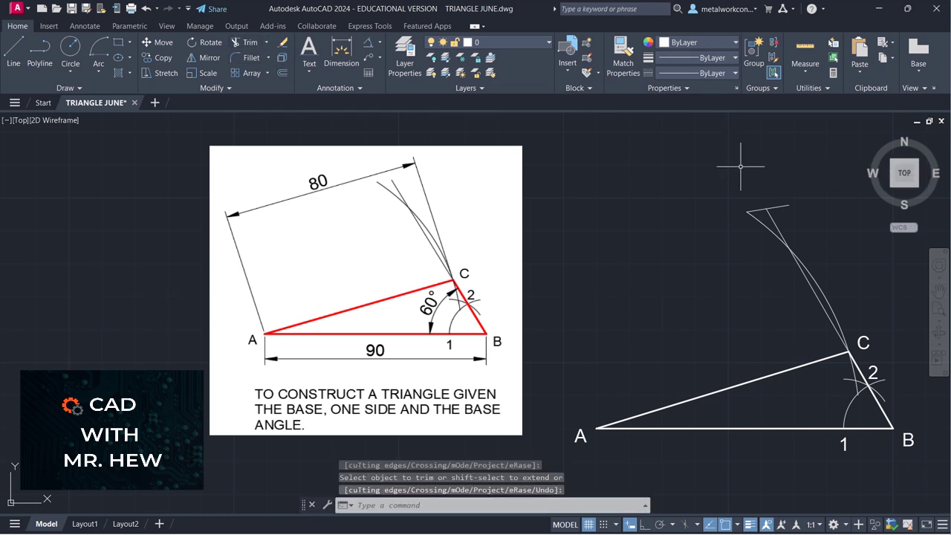
click(783, 204)
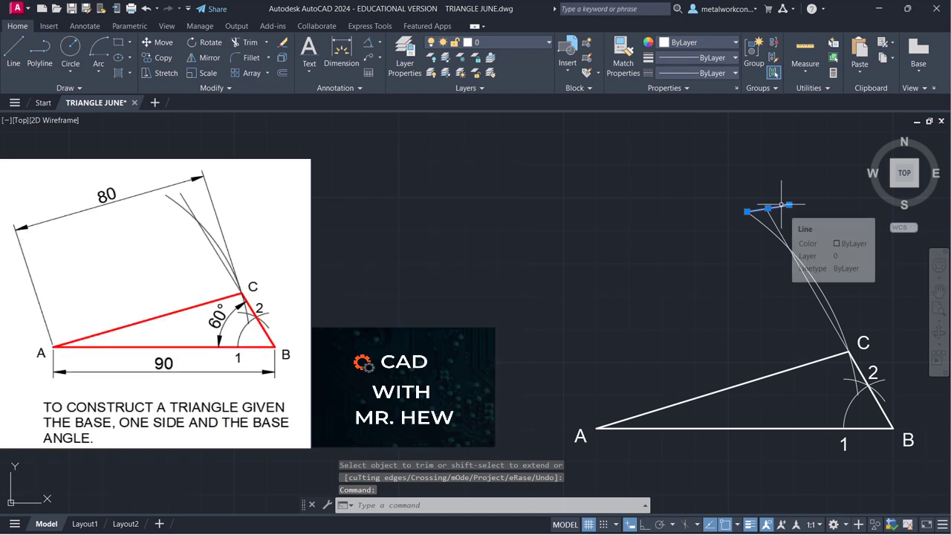
key(Delete)
- Add a linear dimension to base AB from A to B, placed below the triangle
click(940, 296)
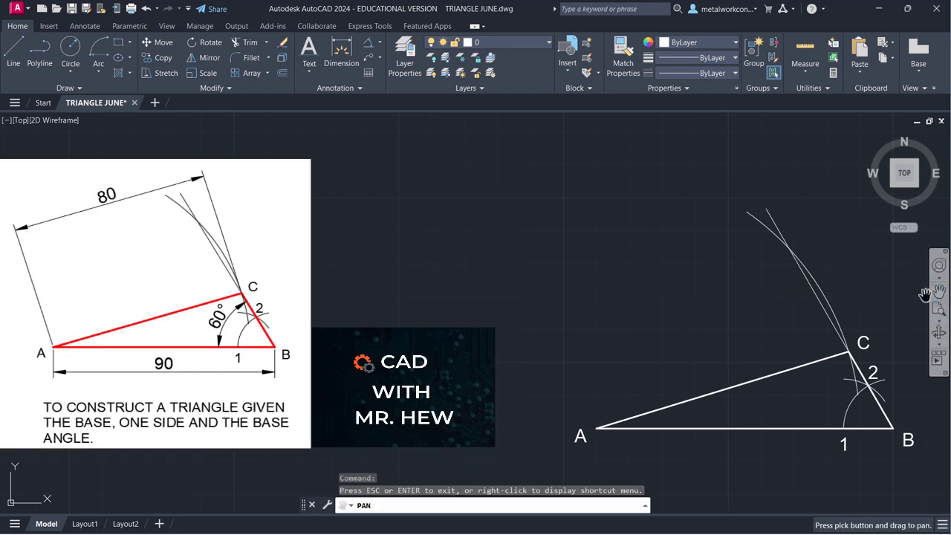
drag(908, 305, 887, 263)
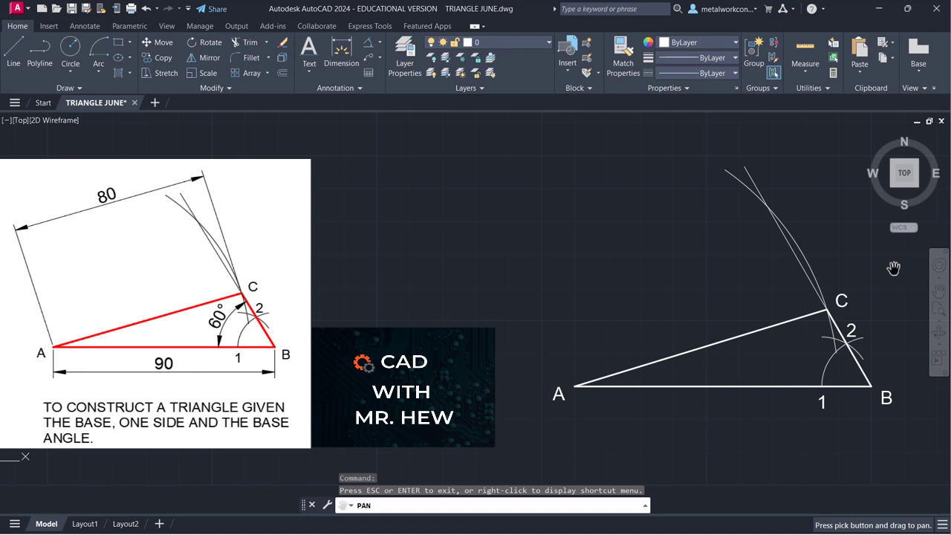
key(Escape)
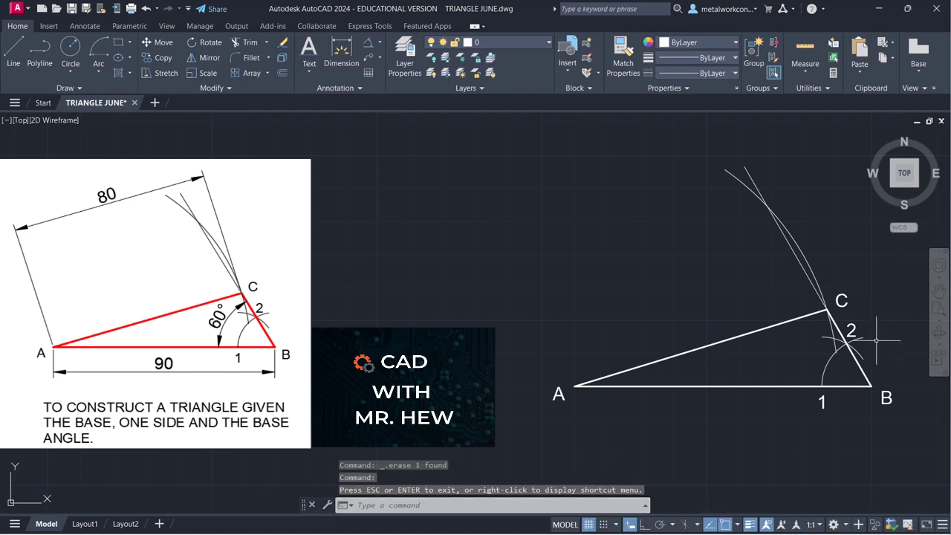
click(379, 43)
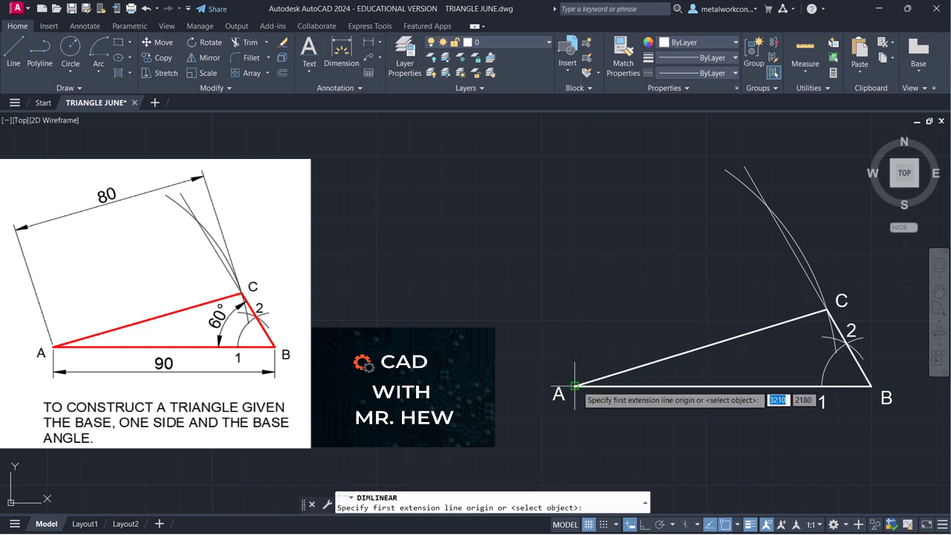
click(575, 386)
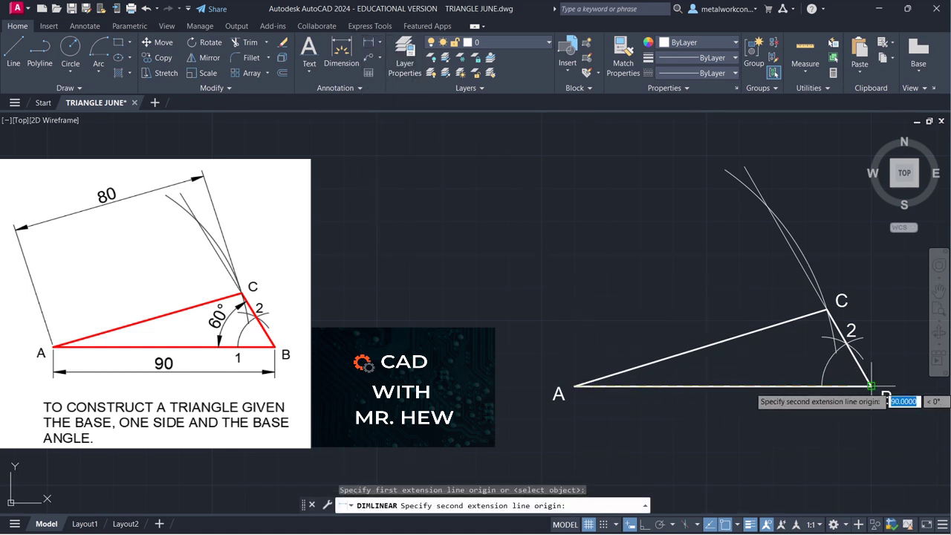
click(871, 385)
click(877, 421)
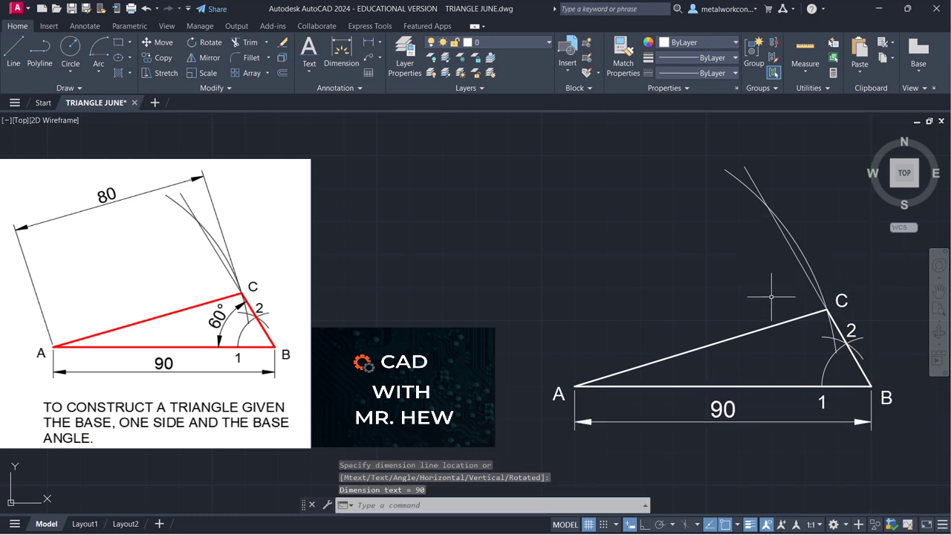
- Add an angular dimension between base AB and side BC, placed inside the triangle outside the small arc
click(380, 44)
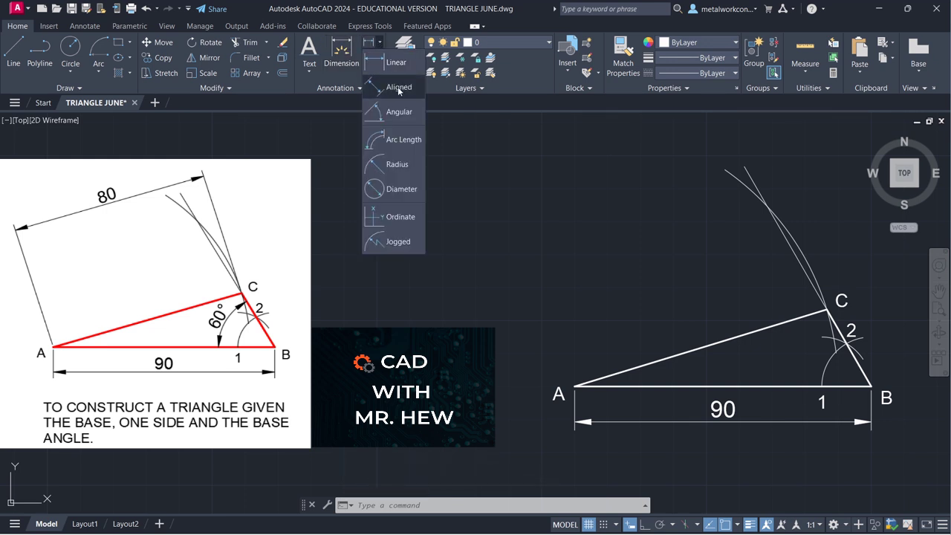
click(401, 112)
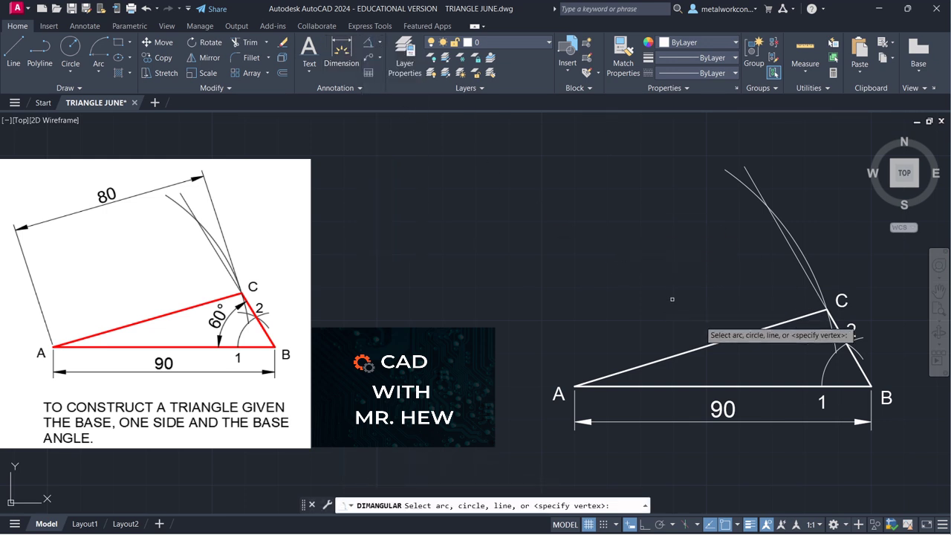
click(787, 387)
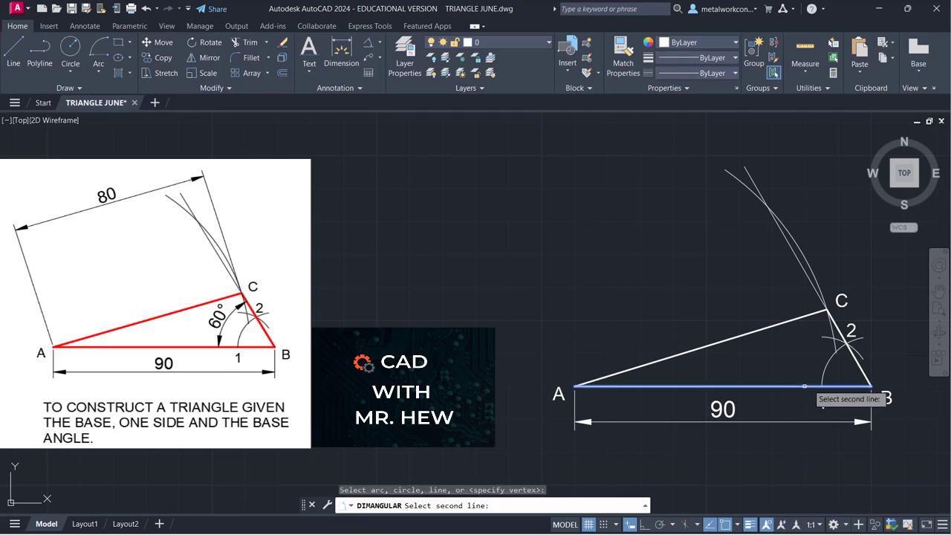
click(856, 362)
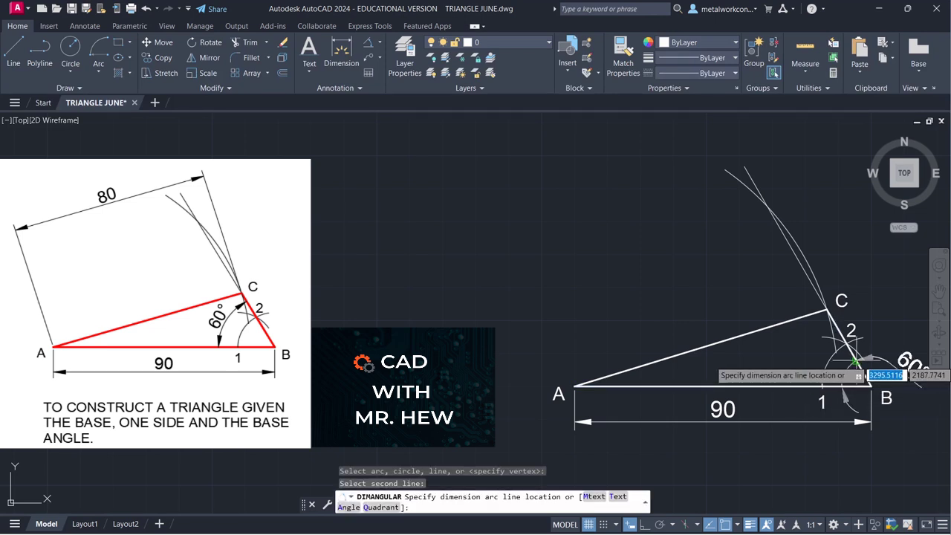
click(822, 329)
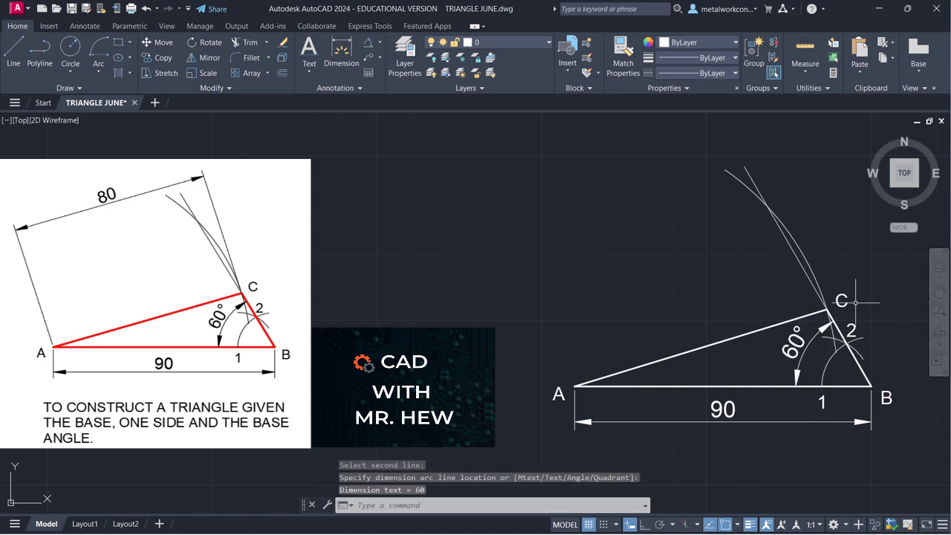
- Add an aligned dimension to side AC from A to C, placed well above the triangle beyond the construction arc
click(377, 47)
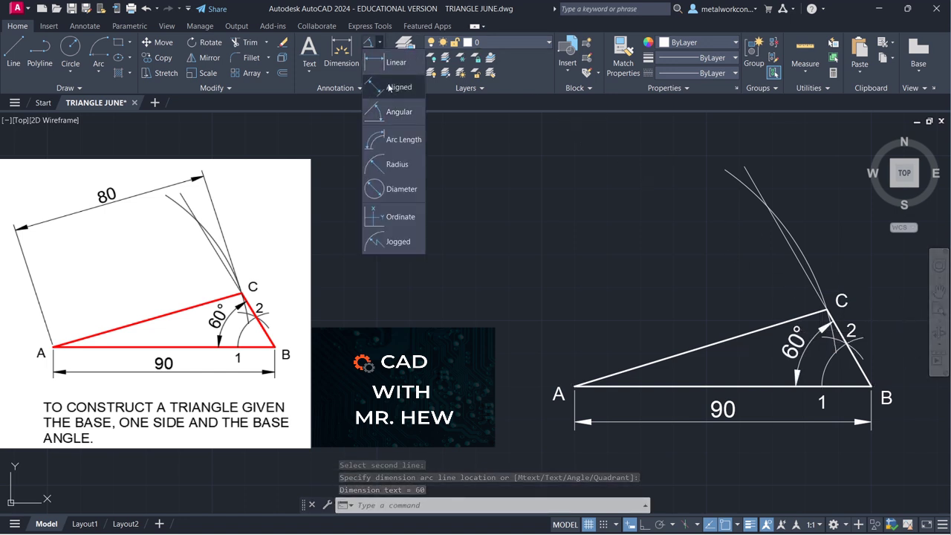
click(392, 97)
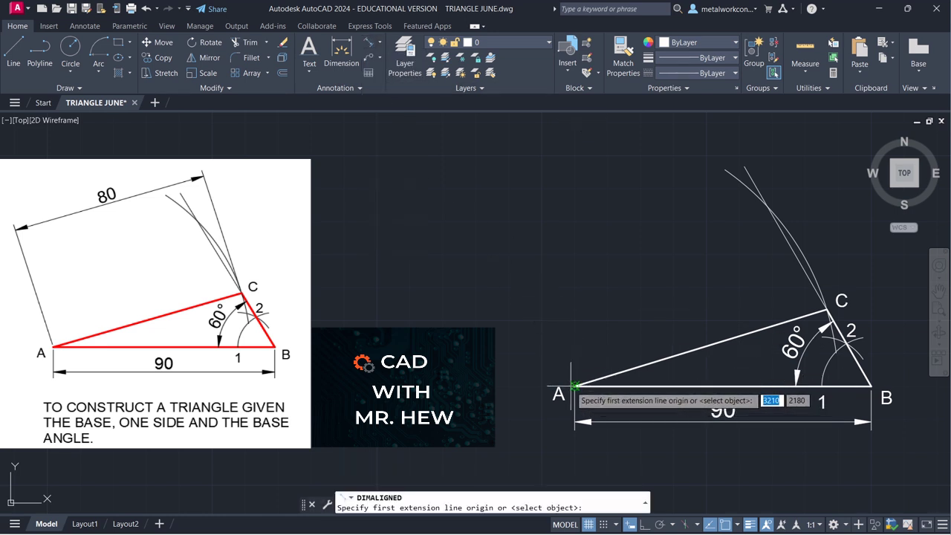
click(574, 387)
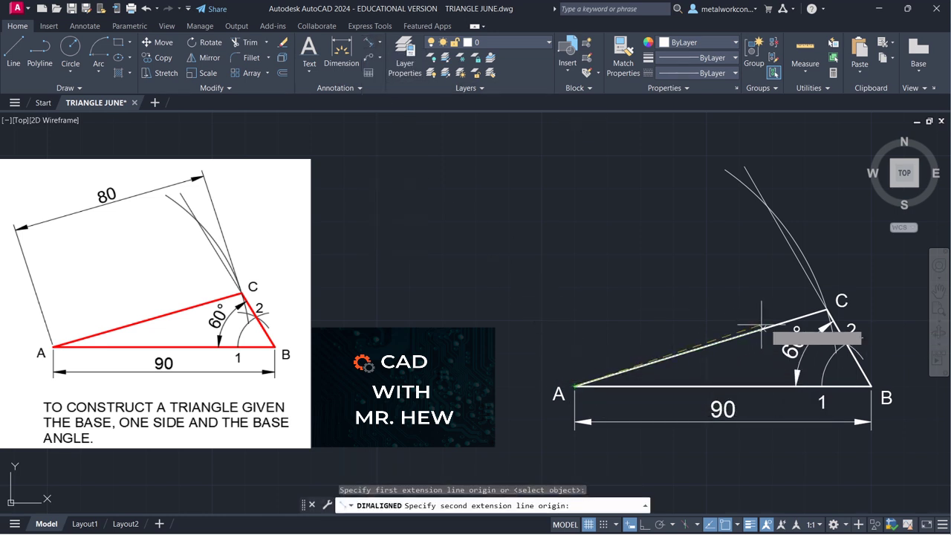
click(828, 309)
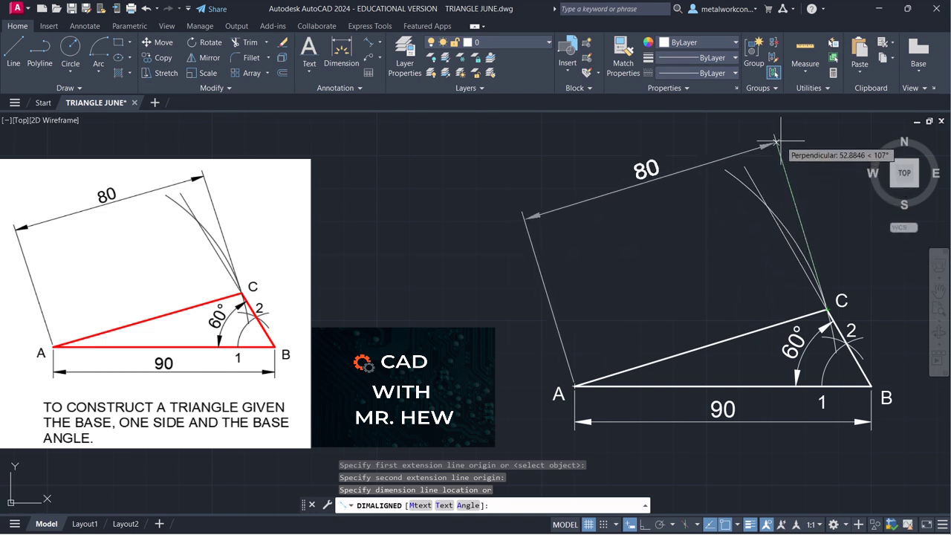
click(776, 141)
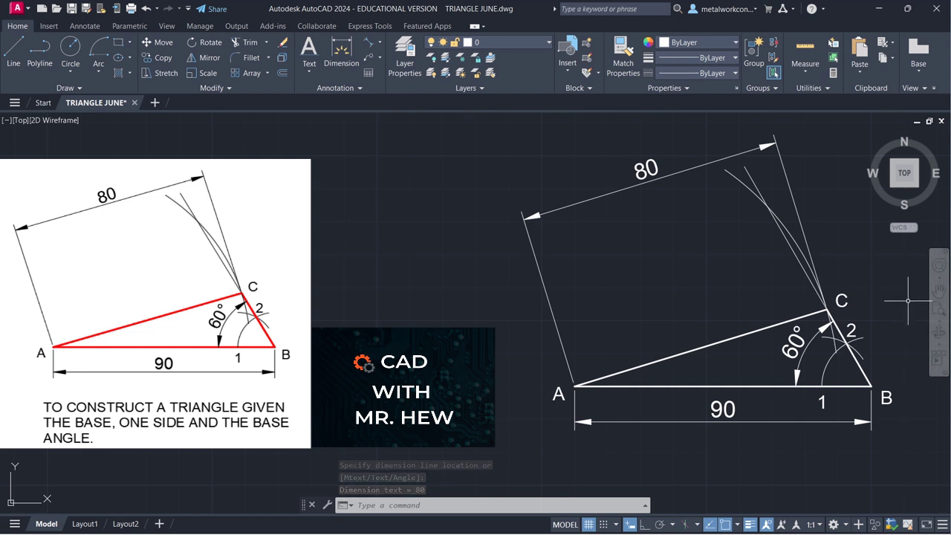
- Turn on the TEX layer to display the title text below the triangle
click(546, 42)
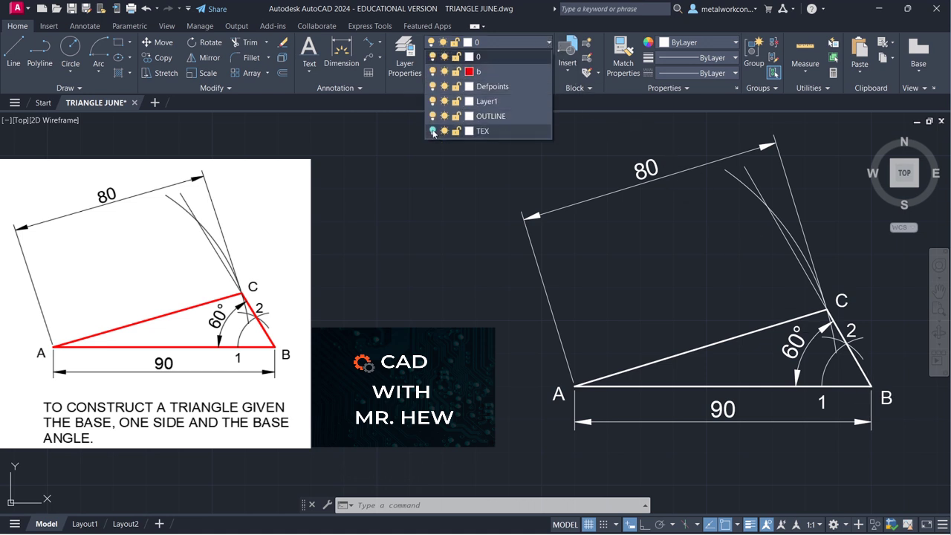
click(433, 131)
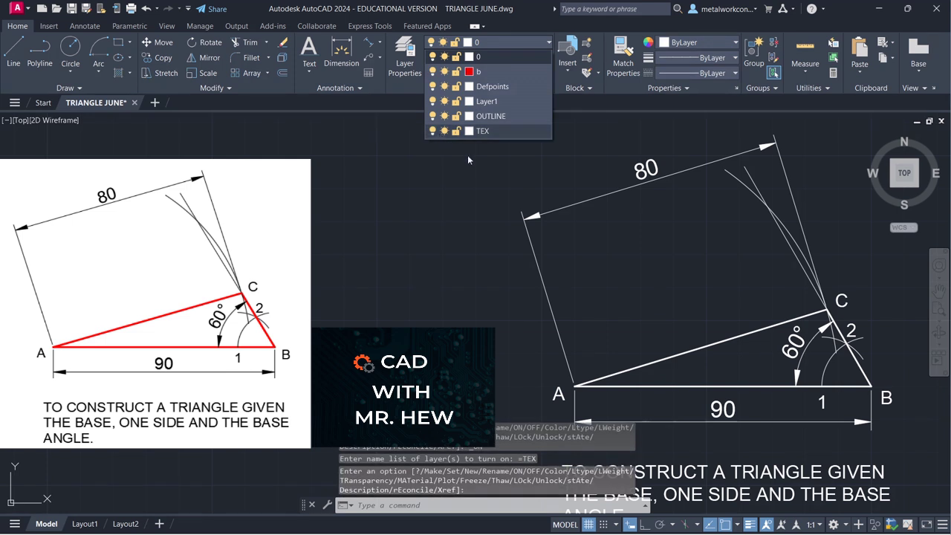
click(936, 300)
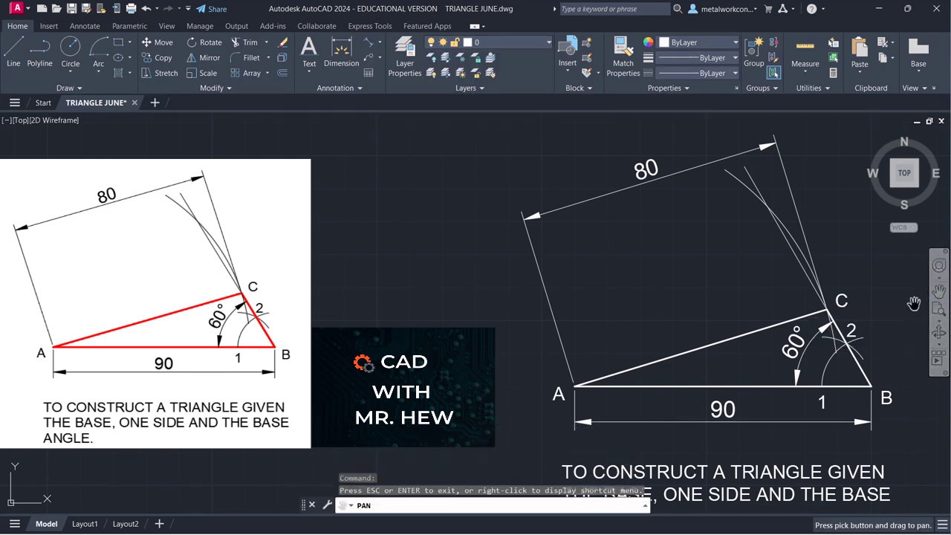
mouse_move(868, 336)
mouse_down()
mouse_move(877, 314)
mouse_move(864, 309)
mouse_up()
scroll(874, 313, down, 2)
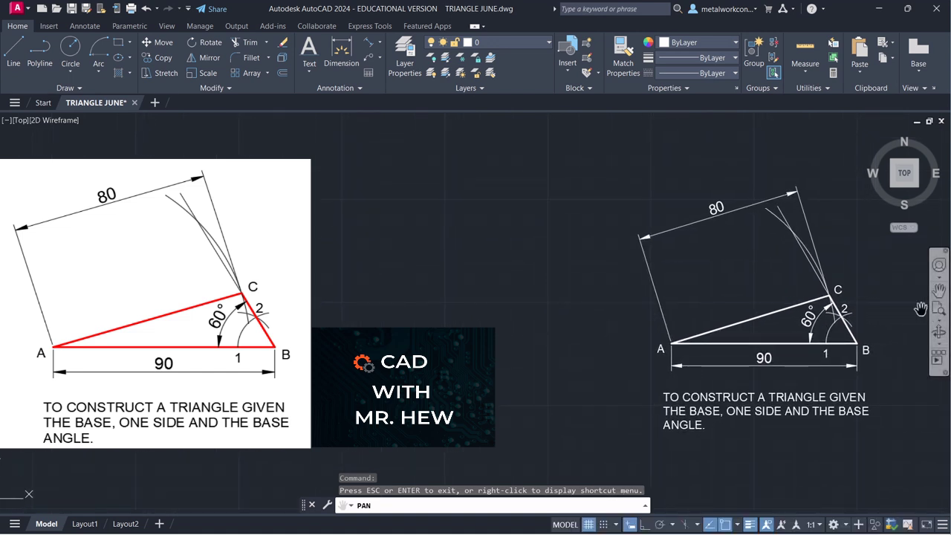
key(Escape)
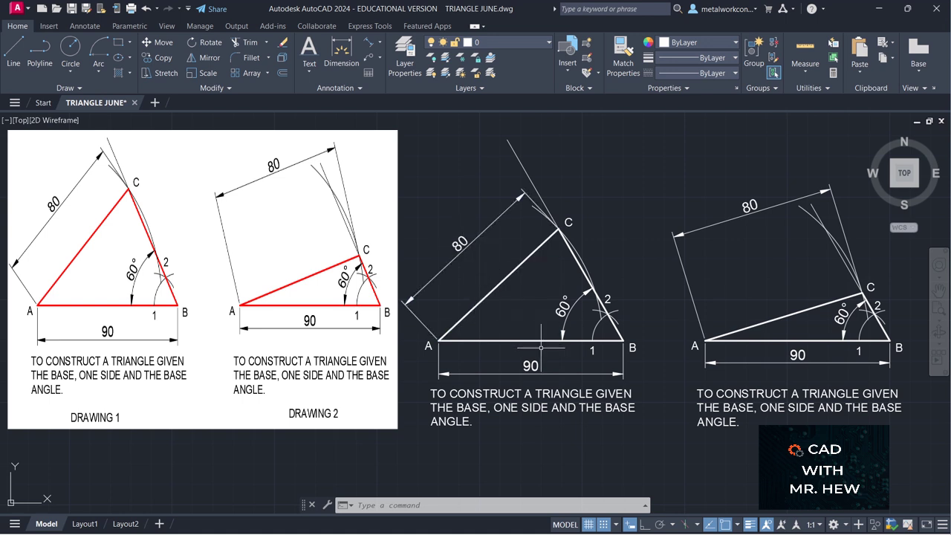
- Add the single-line text "DRAWING 1" below the first triangle's title with grid snap off, height 4 and rotation 0
click(312, 73)
click(327, 118)
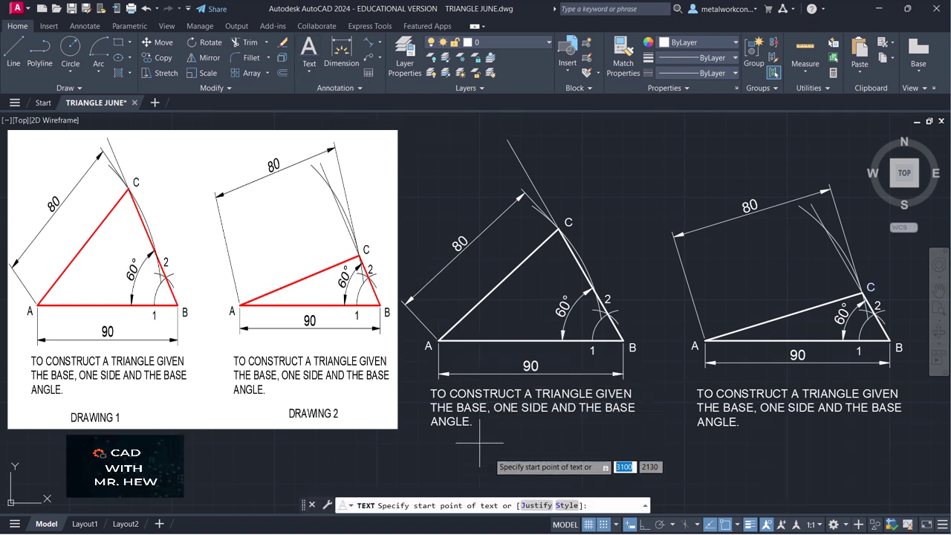
click(604, 526)
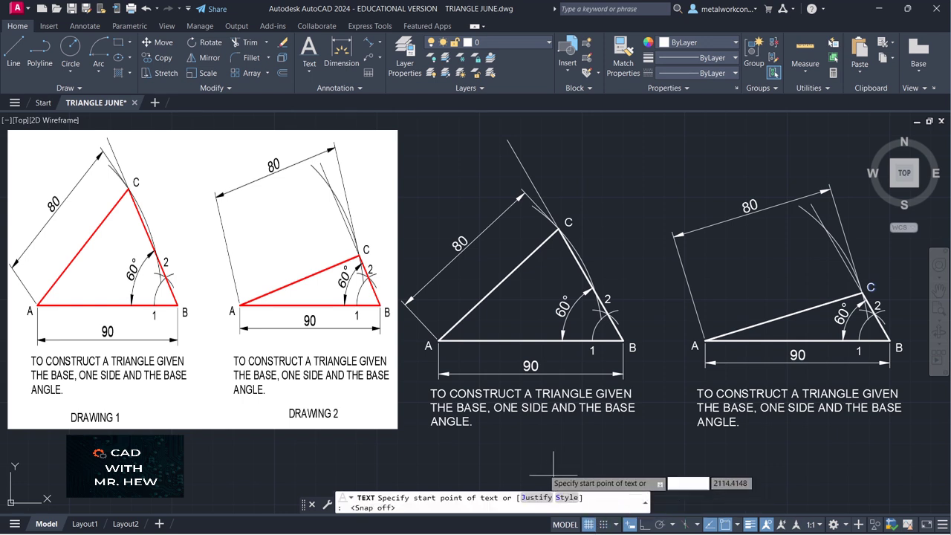
click(483, 451)
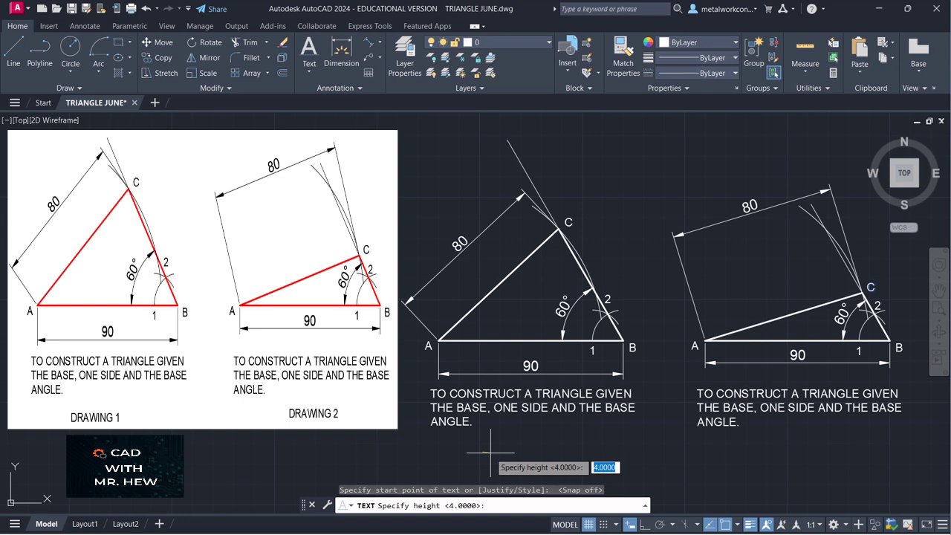
key(Return)
key(Return)
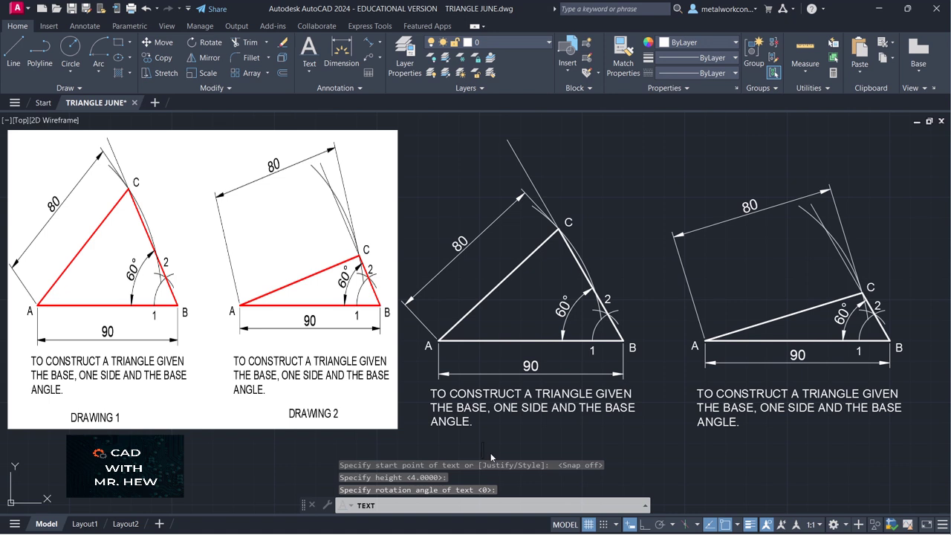
text(DRAW)
text(I)
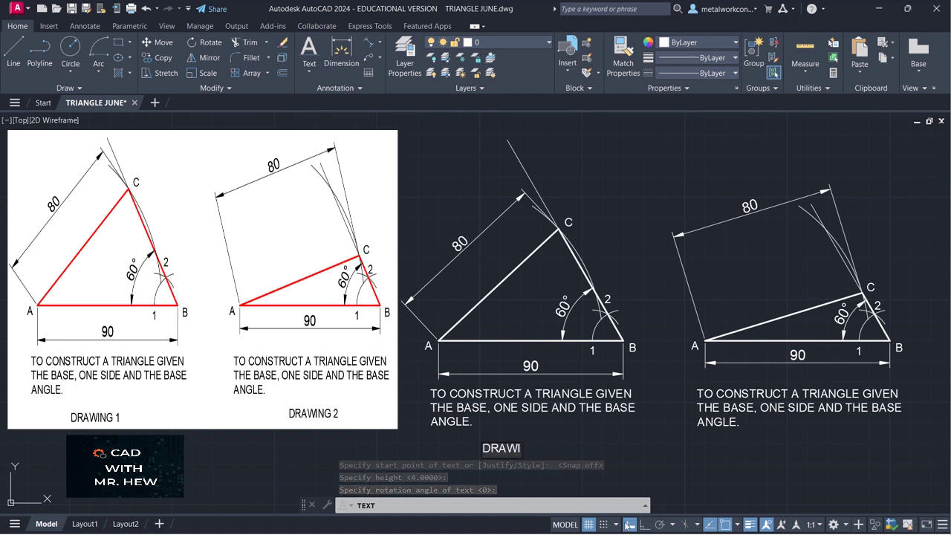
text(NG 1)
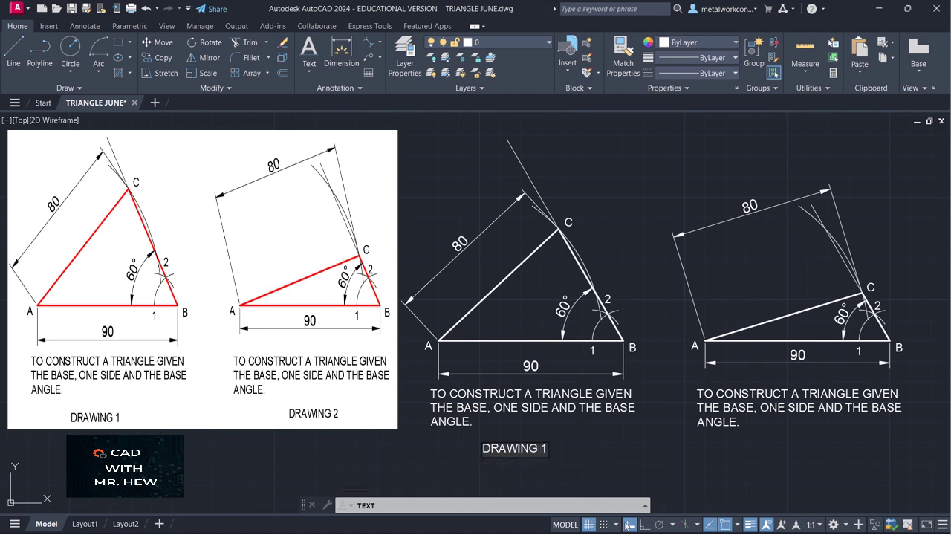
- Add the single-line text "DRAWING 2" below the second triangle's title and finish the Text command
click(770, 449)
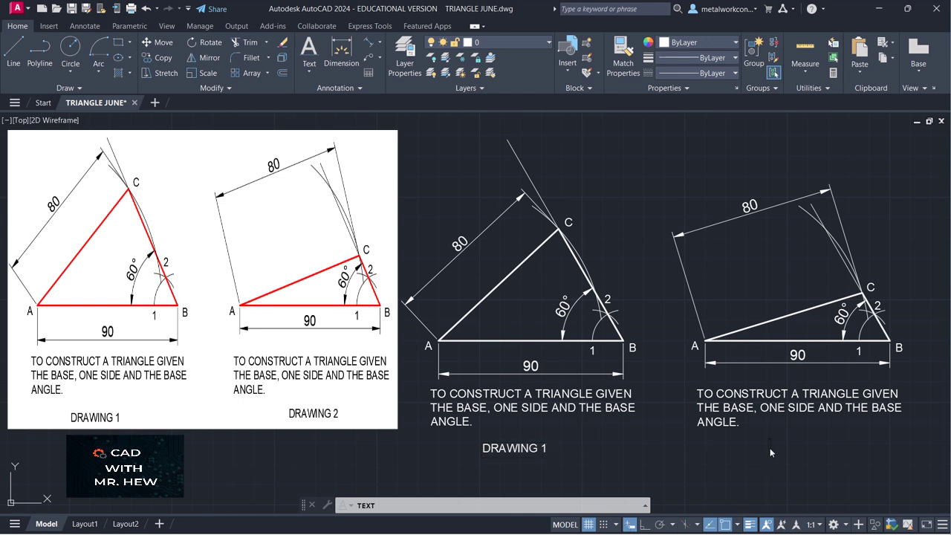
text(DRAWIN)
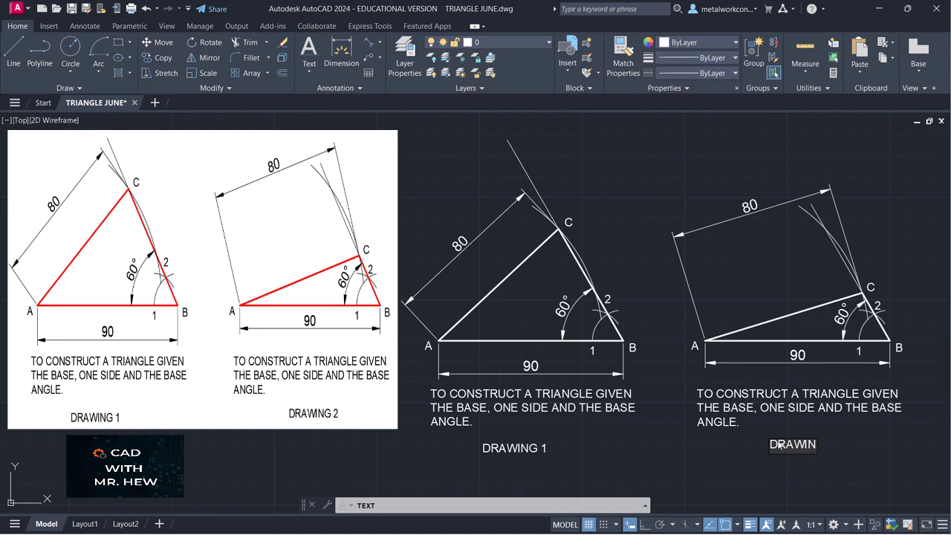
text(G 2)
click(853, 464)
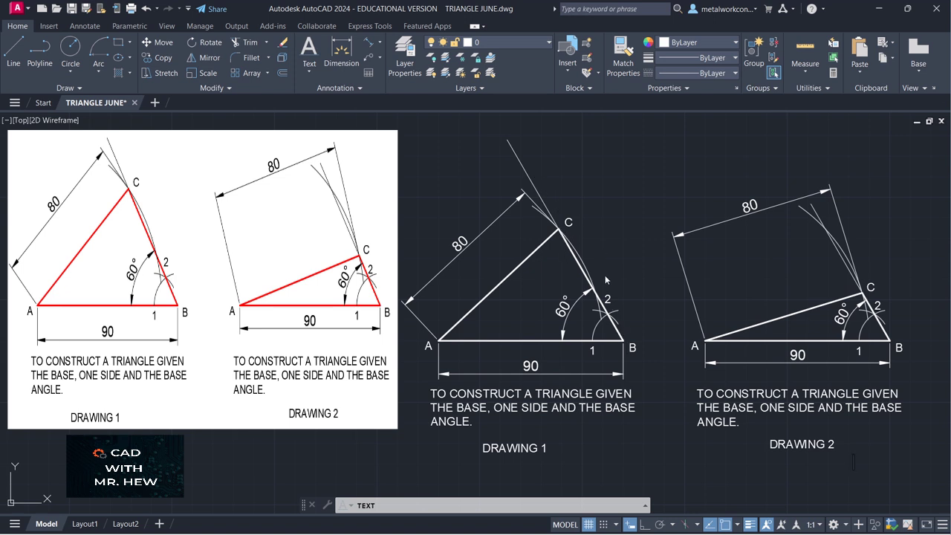
click(863, 295)
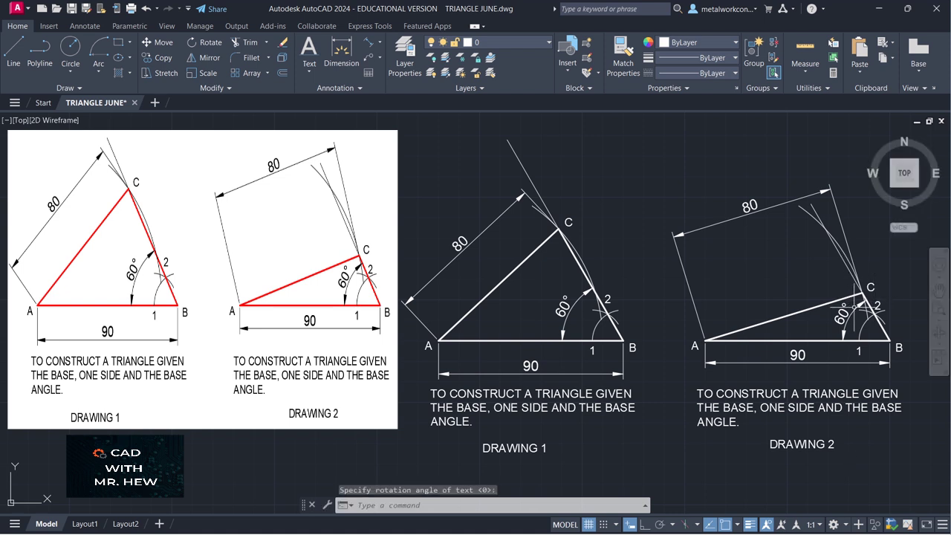